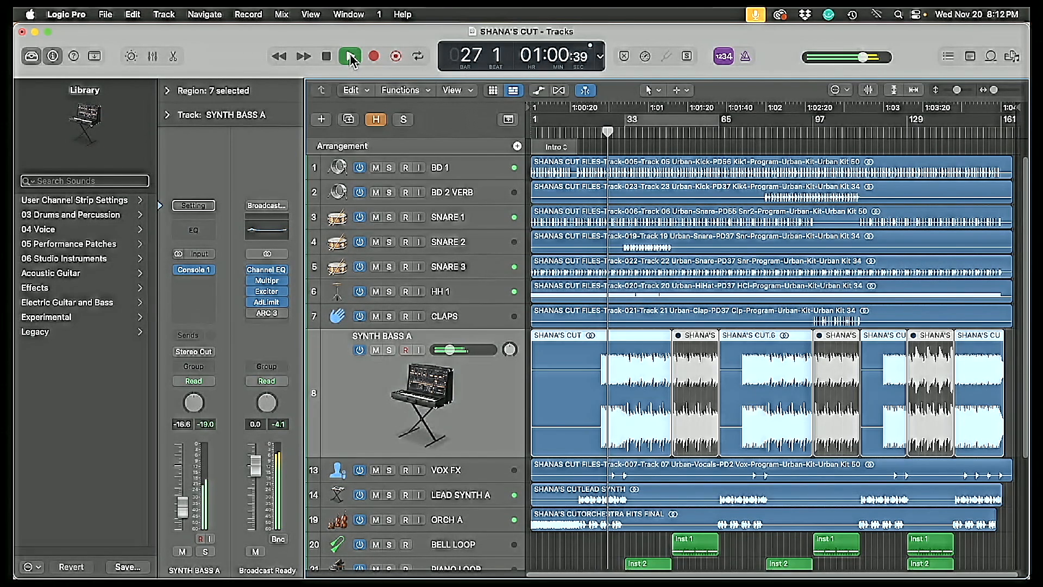
- Stop the playback and clear the region selection in the arrangement
click(351, 56)
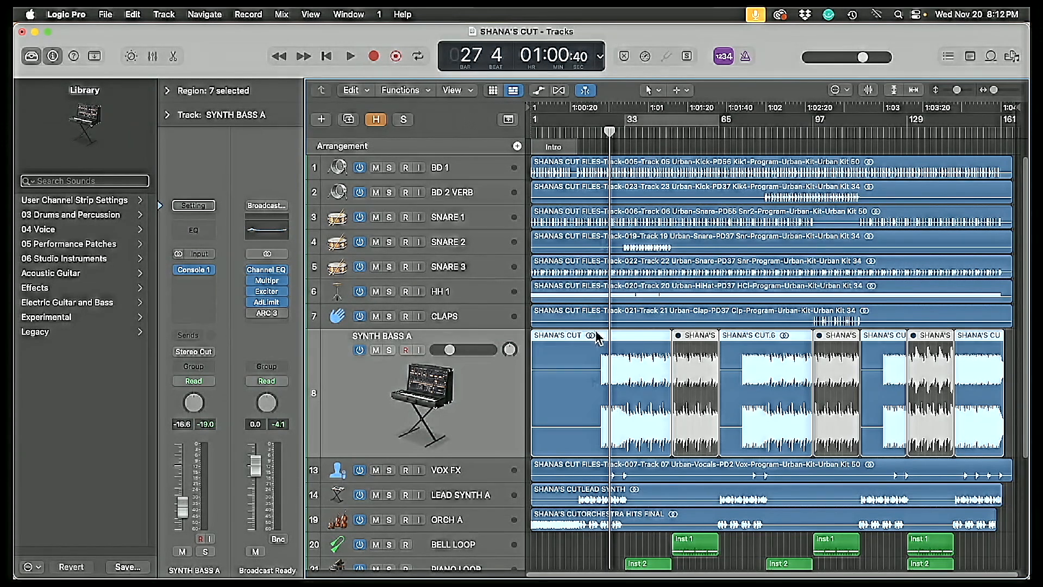
click(565, 560)
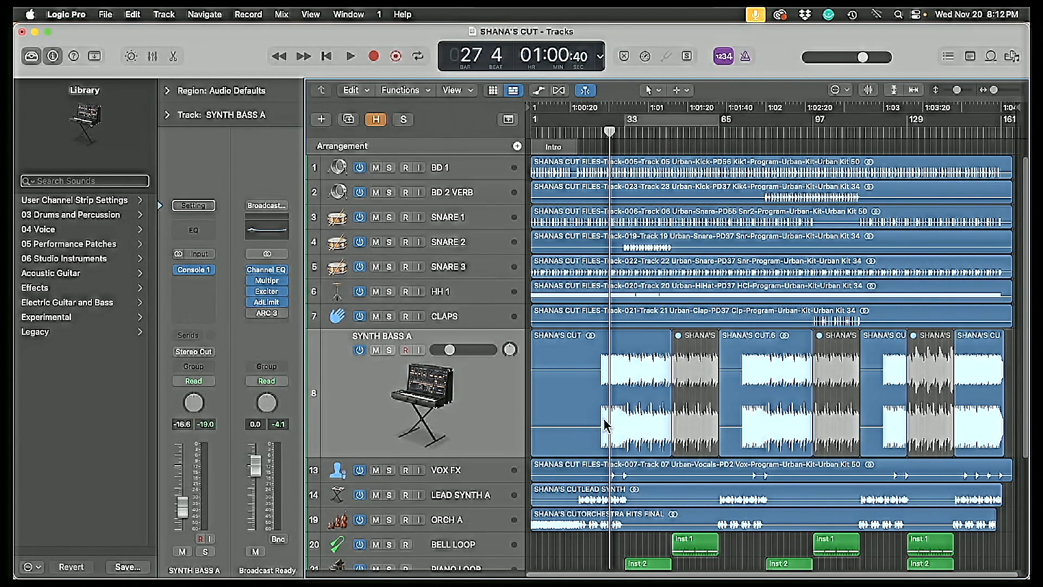
scroll(603, 427, down, 6)
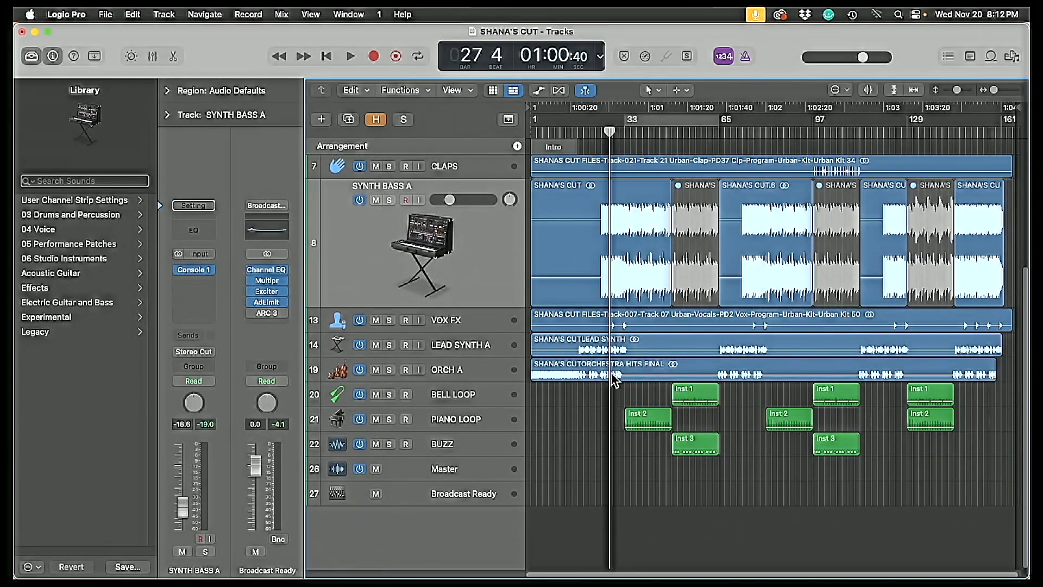
scroll(614, 380, up, 6)
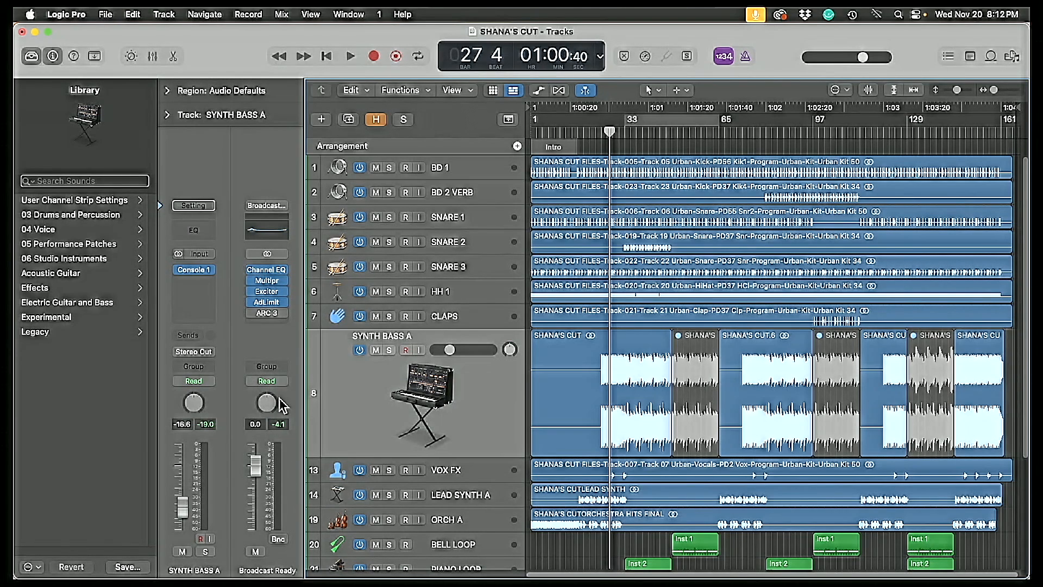
- Check the channel levels and the Broadcast Ready output meter in the mixer during a short playback, and close the mixer
key(x)
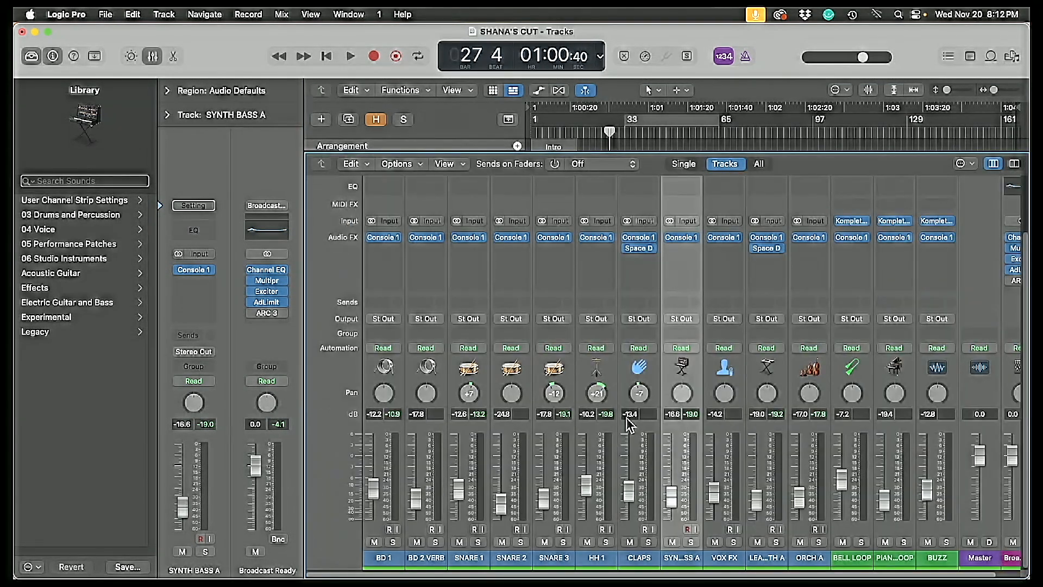
scroll(624, 417, right, 2)
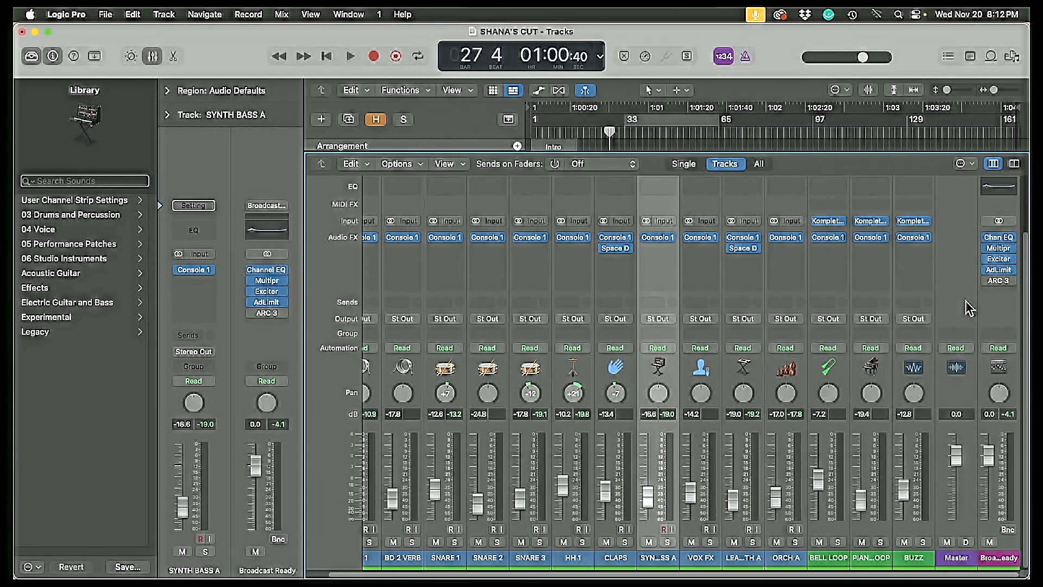
key(space)
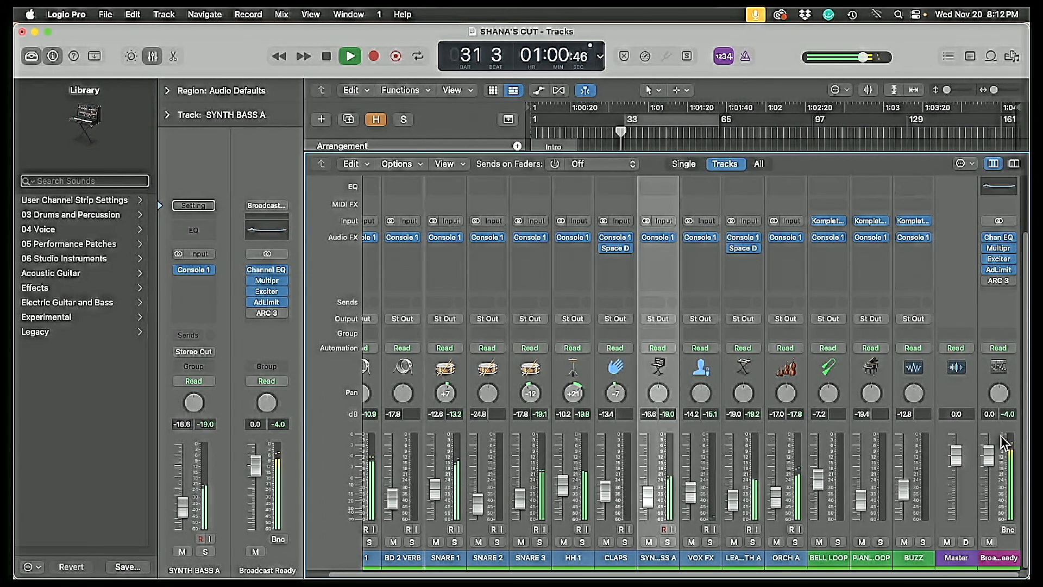
key(space)
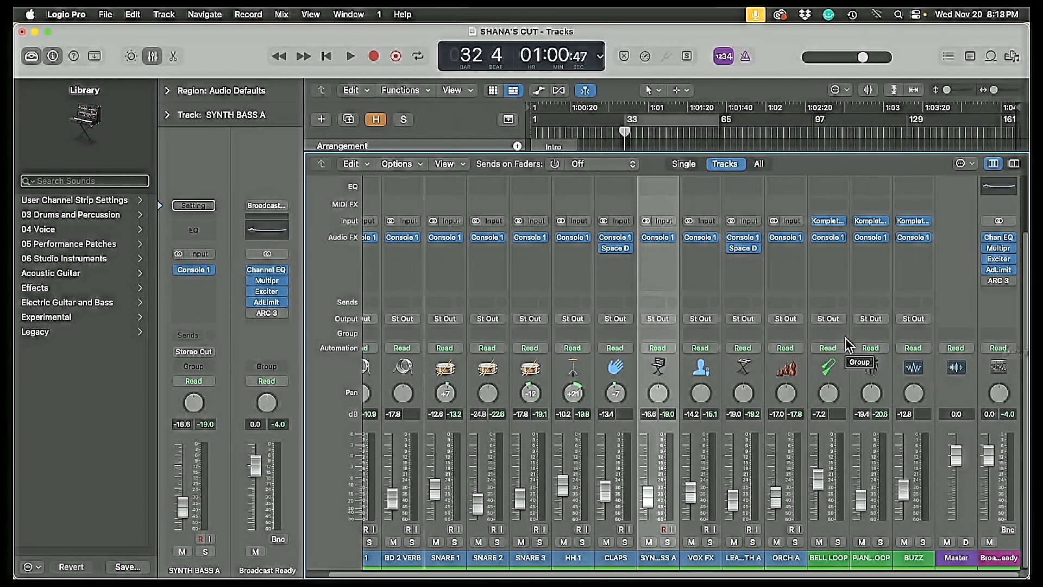
mouse_move(1001, 287)
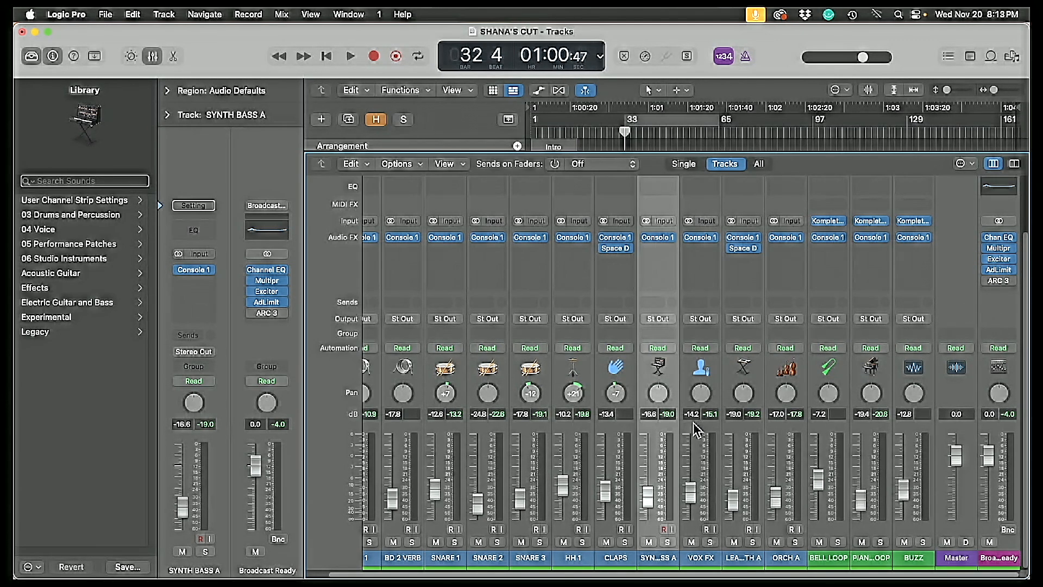
key(x)
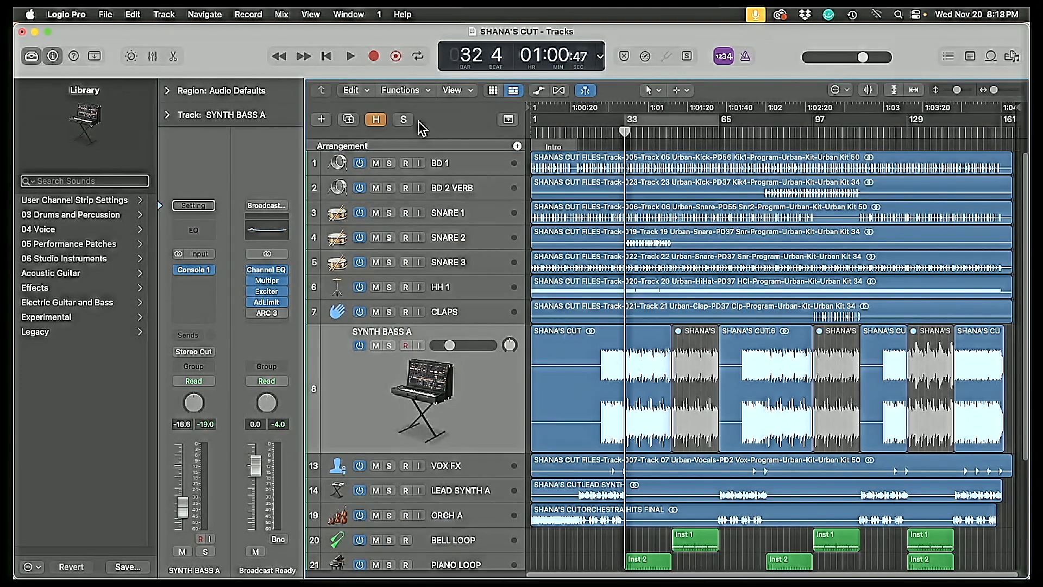
- Return the playhead to the start of the song, leaving no region selected
click(326, 56)
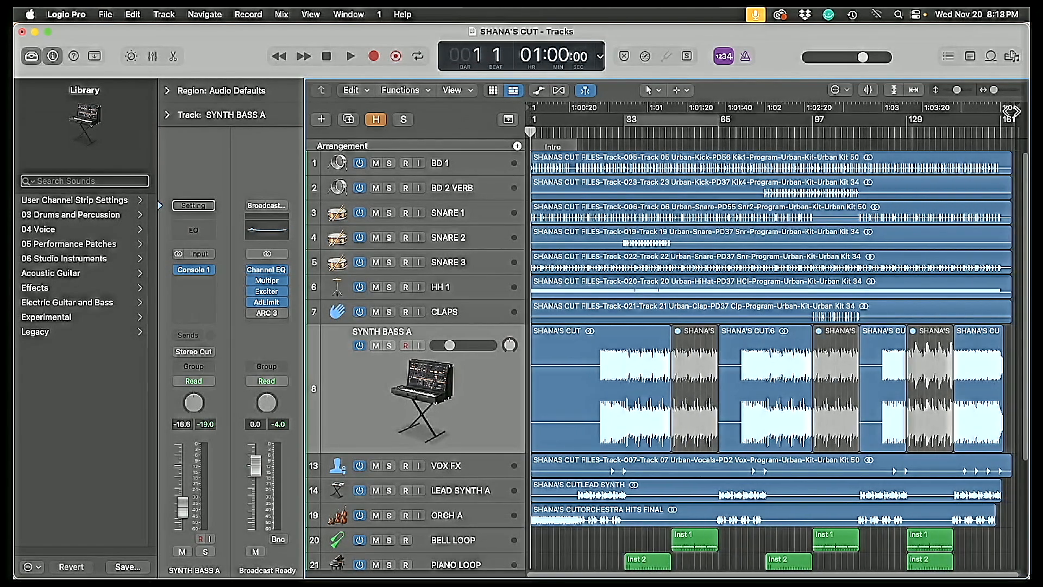
drag(1016, 109, 1016, 110)
scroll(435, 282, down, 5)
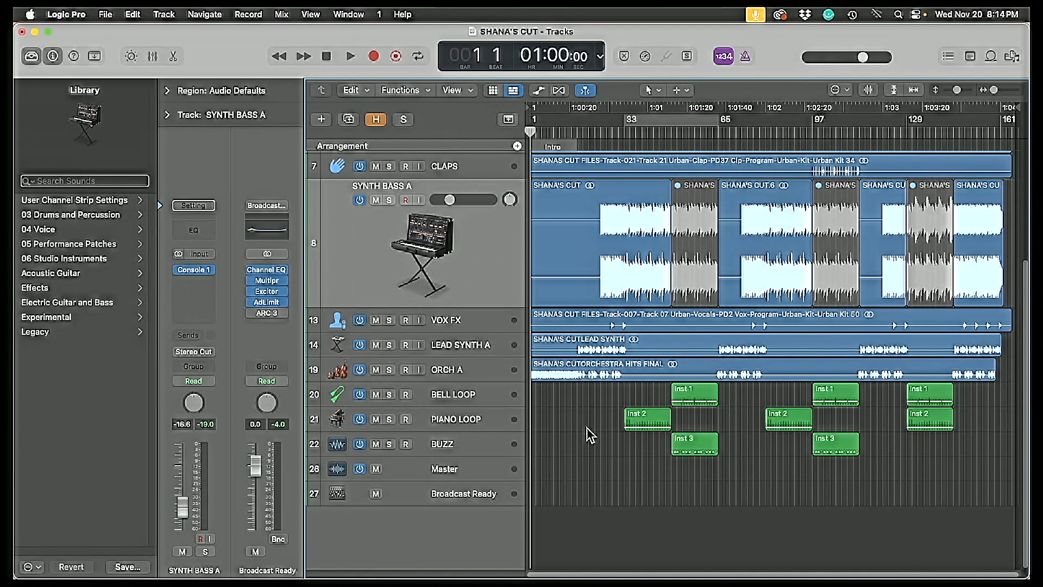
click(628, 324)
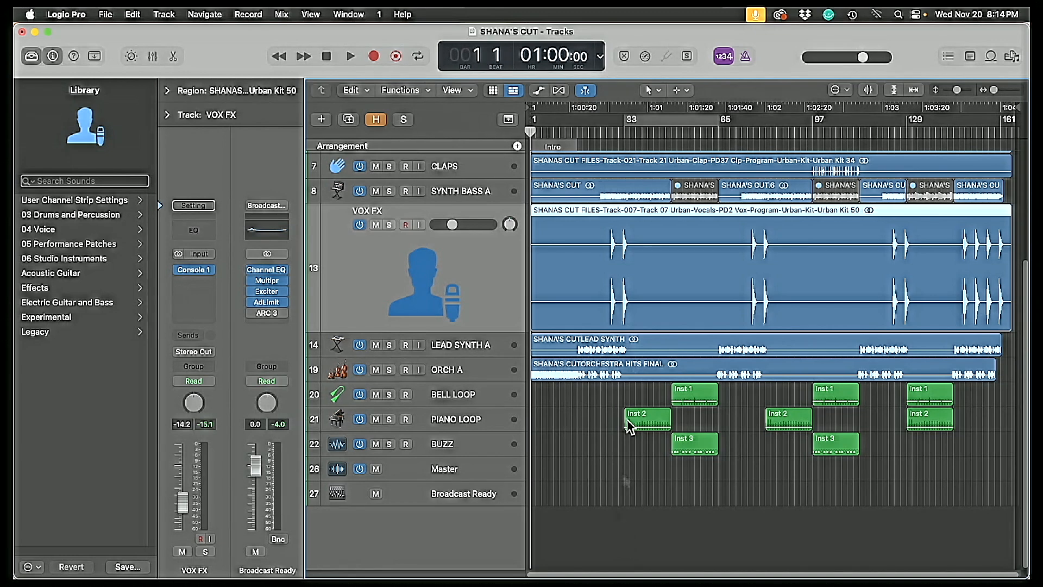
click(594, 546)
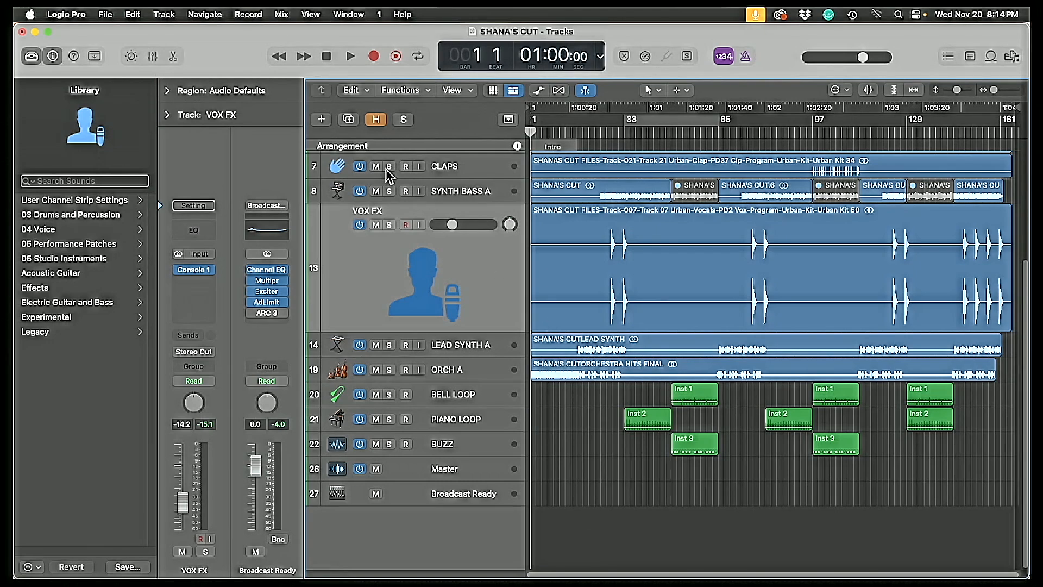
- Select the Broadcast Ready output track in the track list
scroll(624, 275, up, 5)
scroll(624, 275, down, 5)
click(442, 492)
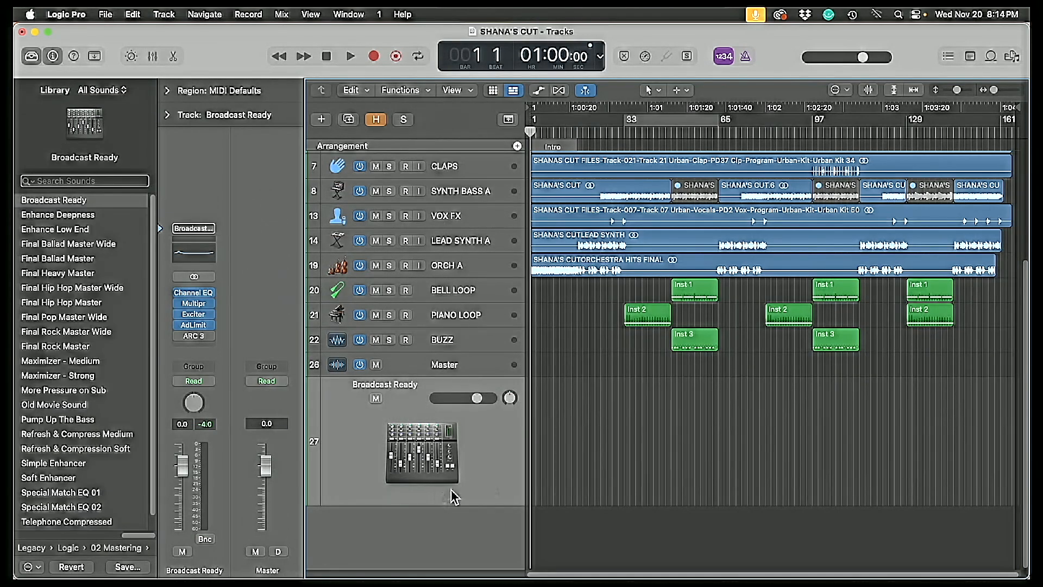
scroll(705, 459, up, 4)
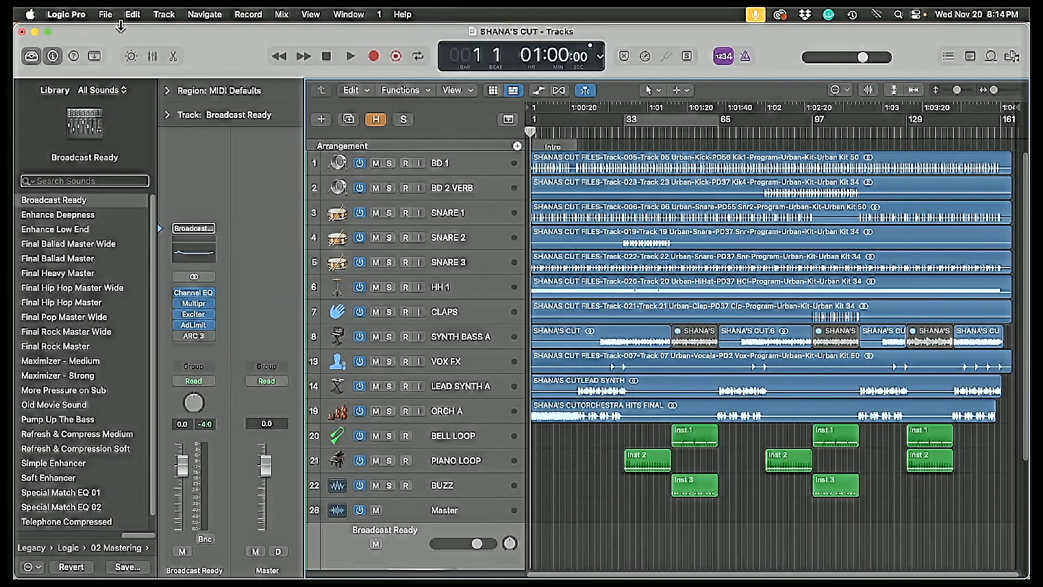
- Set up a project bounce as a 24-bit Wave PCM file with a 44100 sample rate and accept the settings
key(super+b)
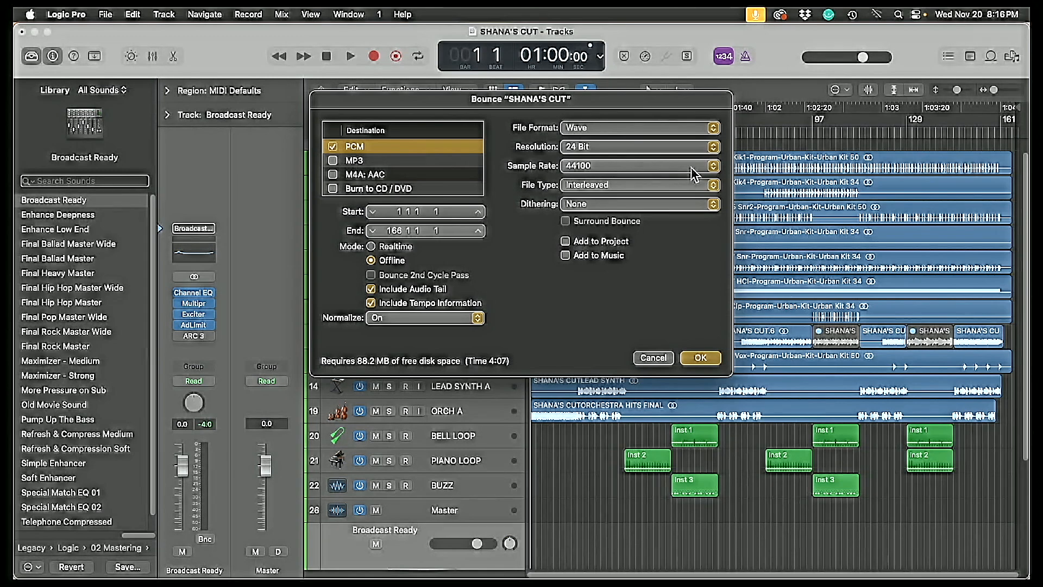
click(713, 166)
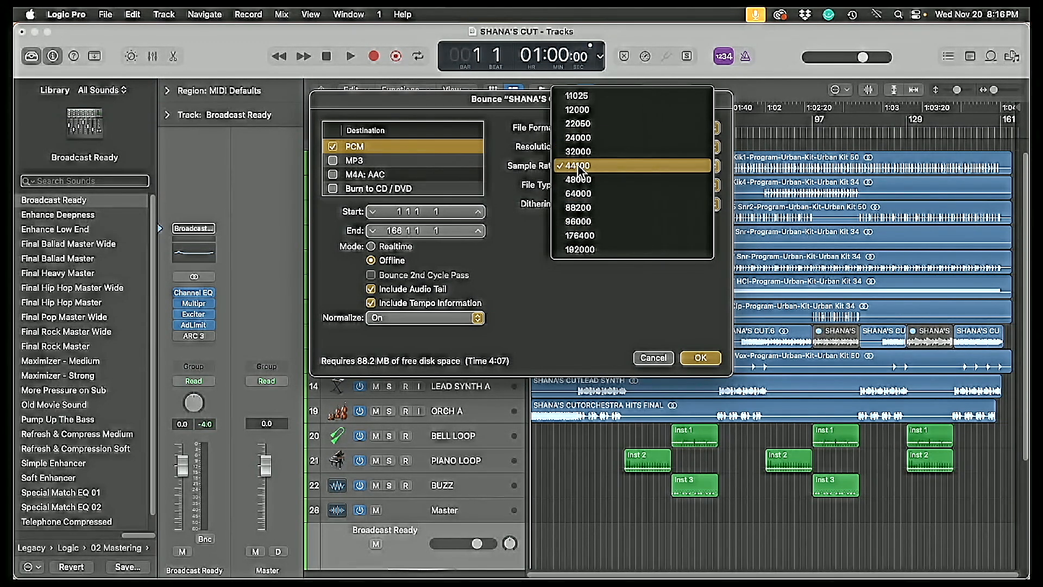
click(580, 169)
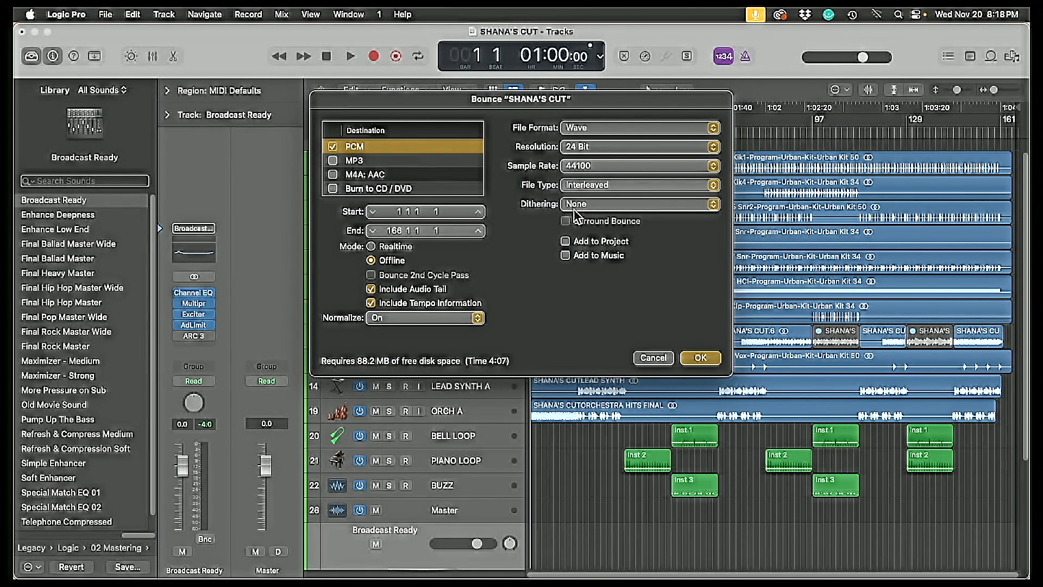
click(701, 358)
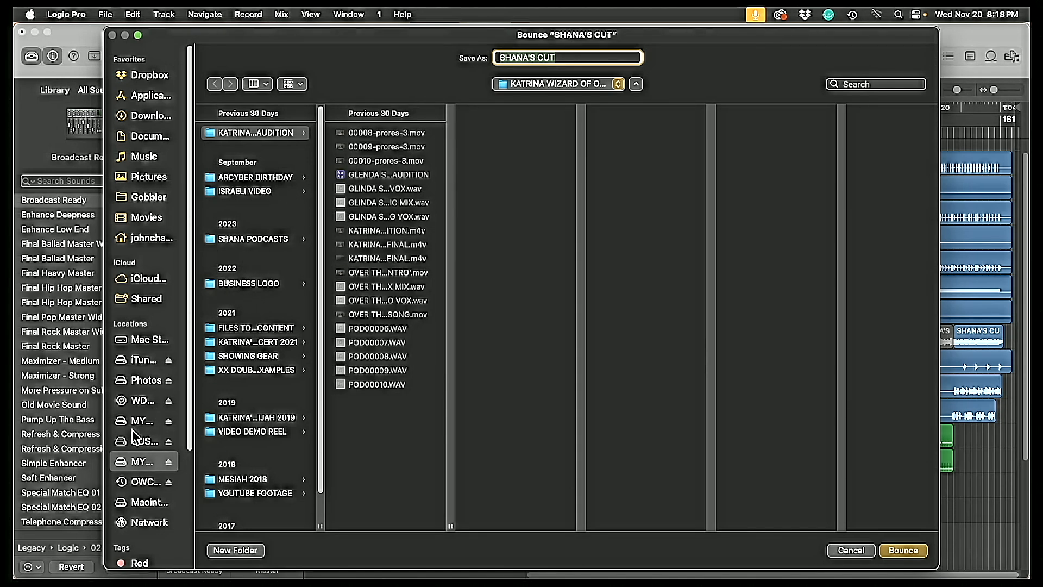
- Bounce the file as SHANA'S CUT PRE MASTERED into the SHANAS CUT folder inside SHANA 1 on the MY MUSIC PROJECTS drive
click(148, 421)
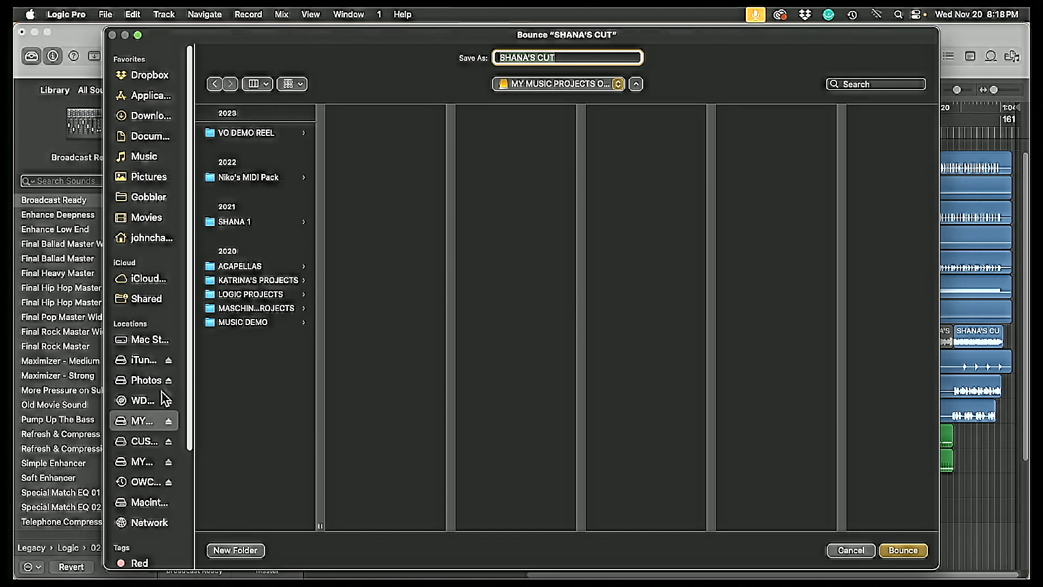
click(252, 295)
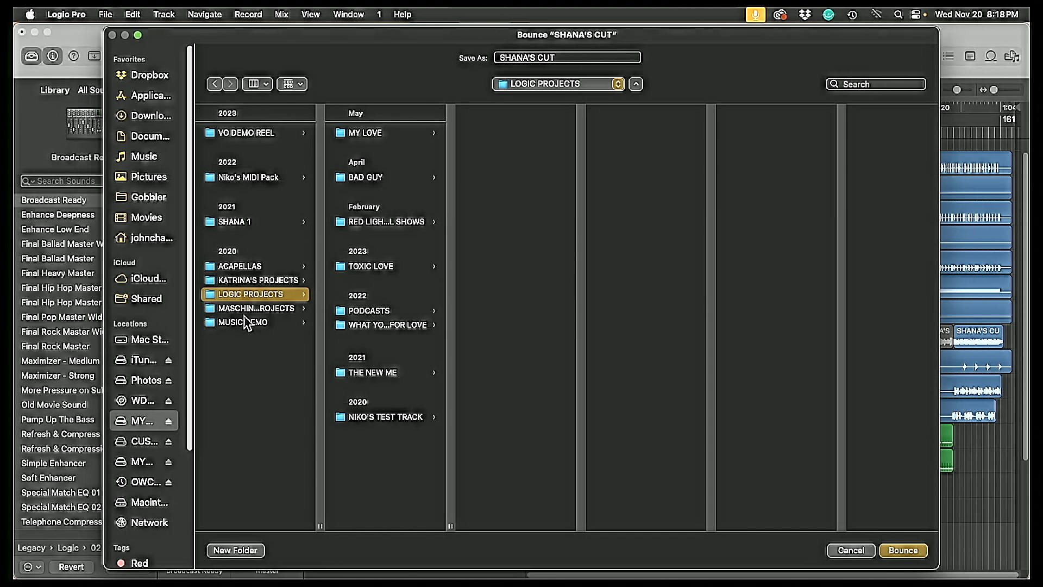
click(244, 223)
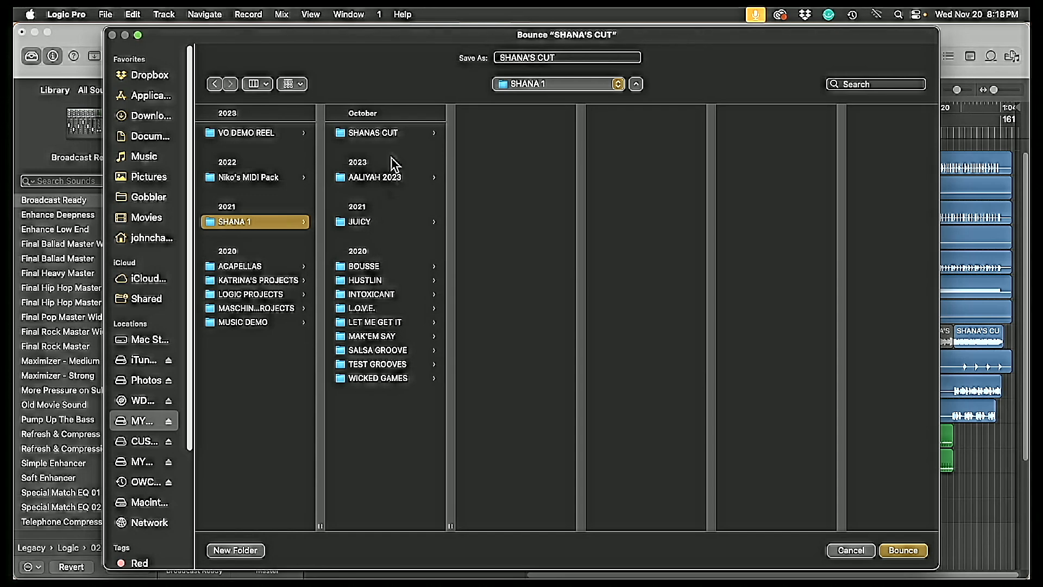
click(390, 135)
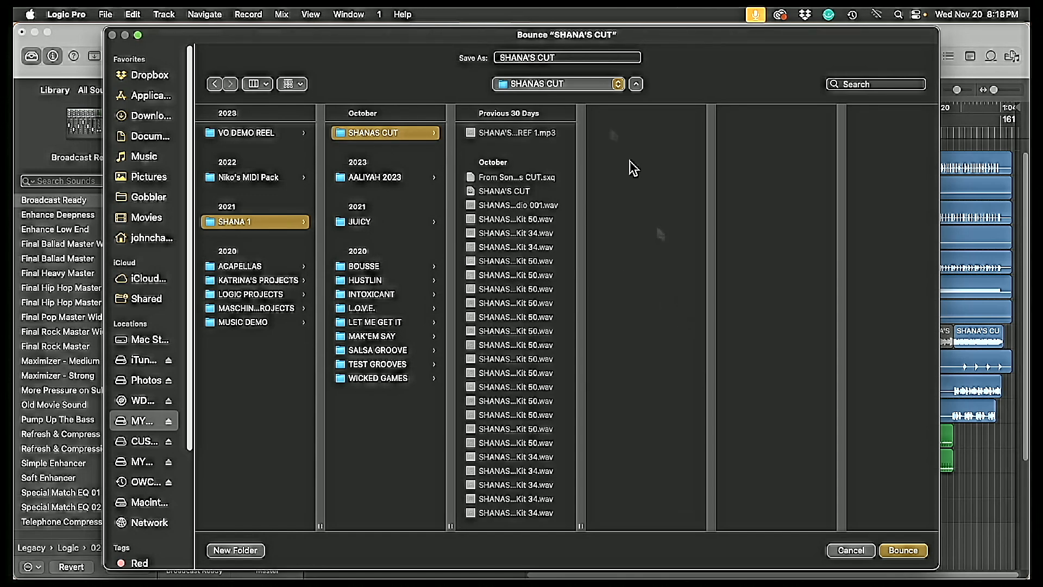
click(574, 56)
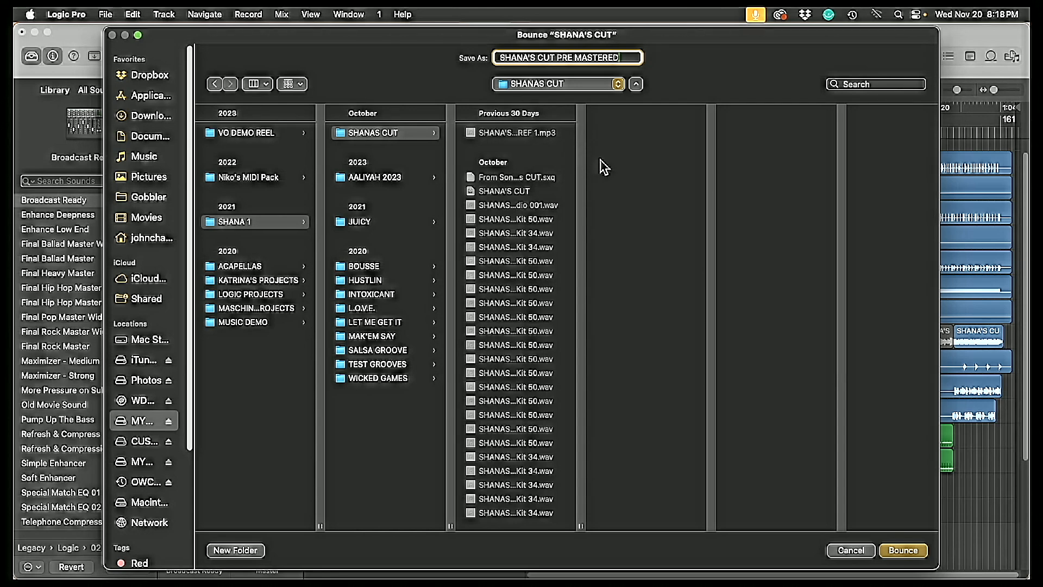
click(902, 550)
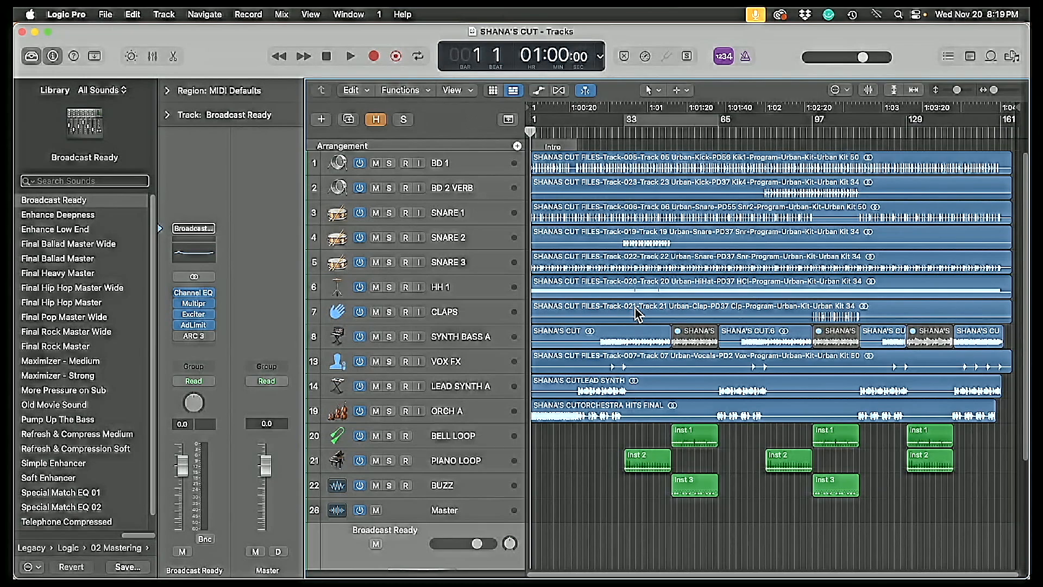
- Switch to Finder and locate SHANA'S CUT PRE MASTERED.wav in the SHANAS CUT folder
key(super+h)
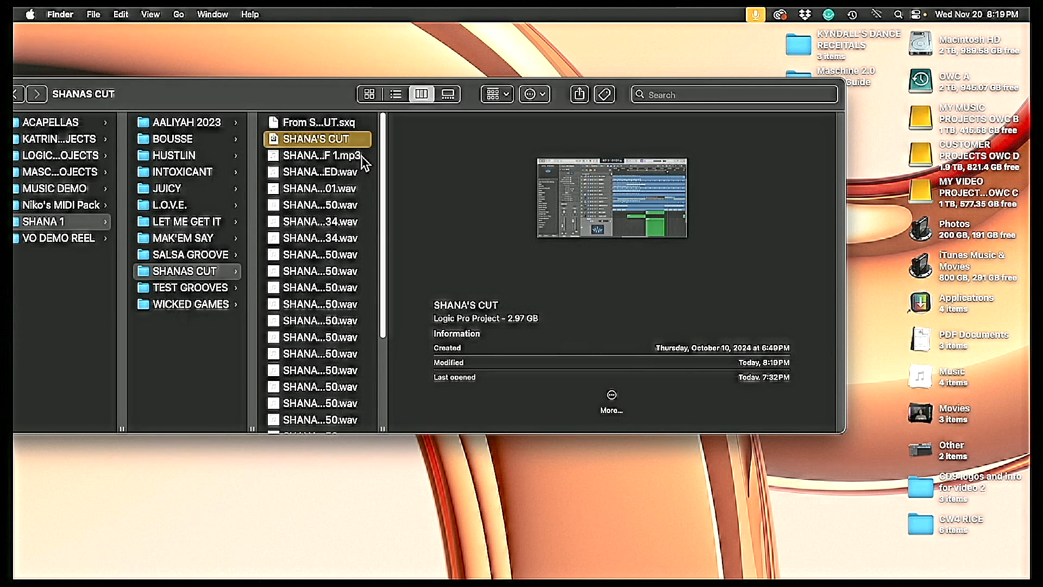
scroll(354, 159, down, 10)
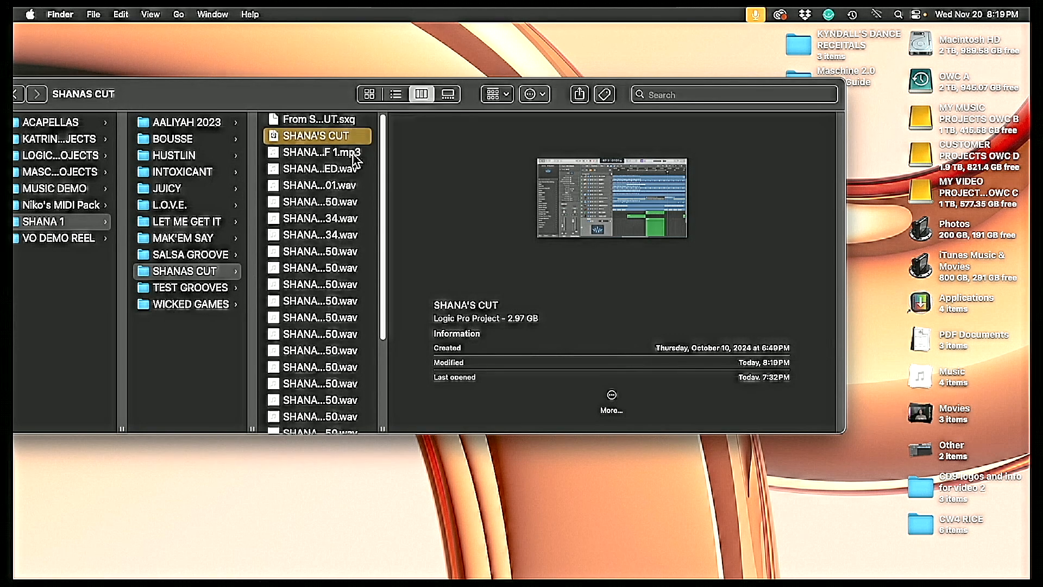
scroll(354, 158, up, 5)
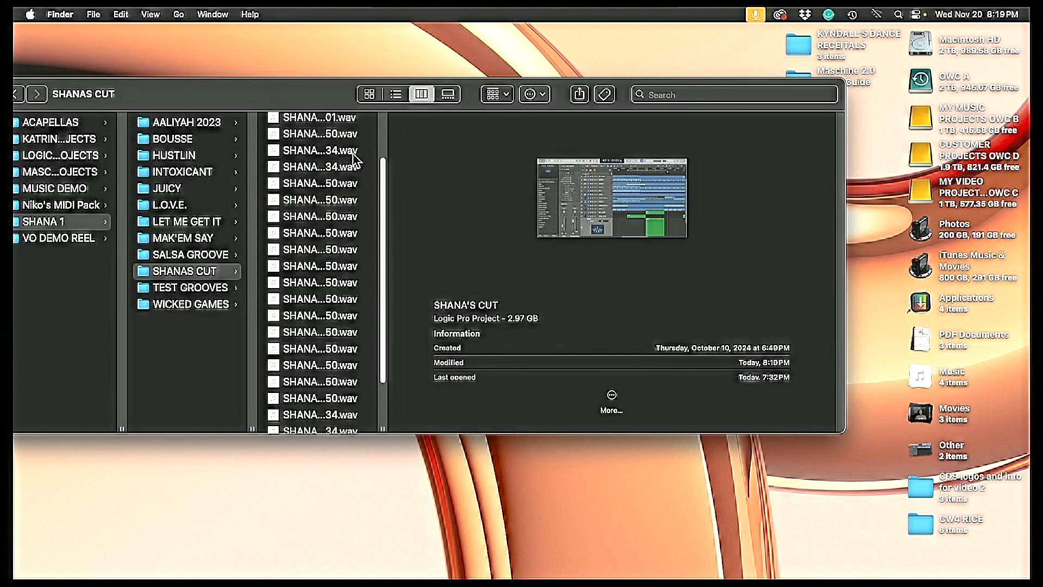
click(186, 256)
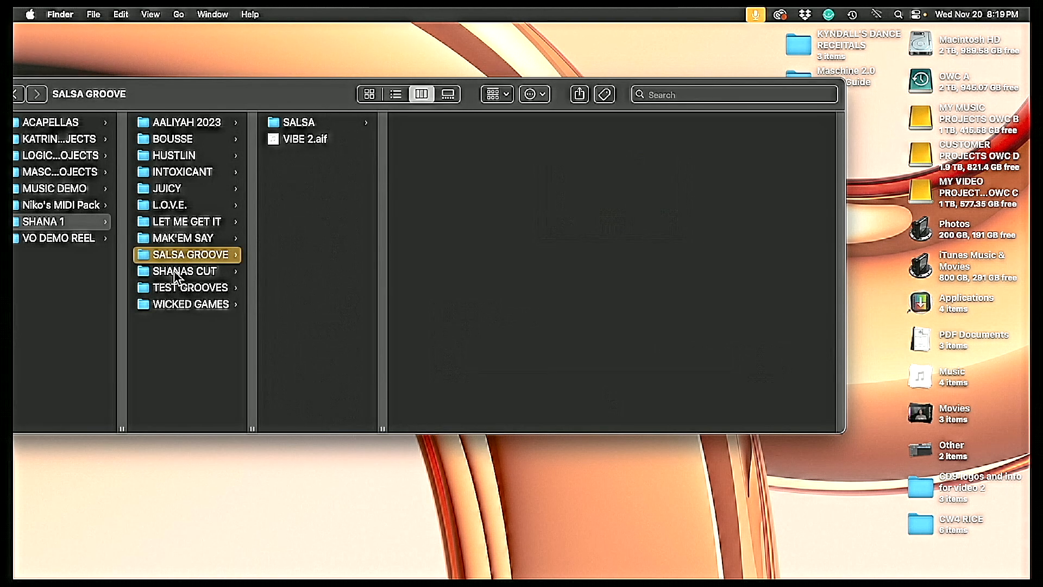
click(179, 274)
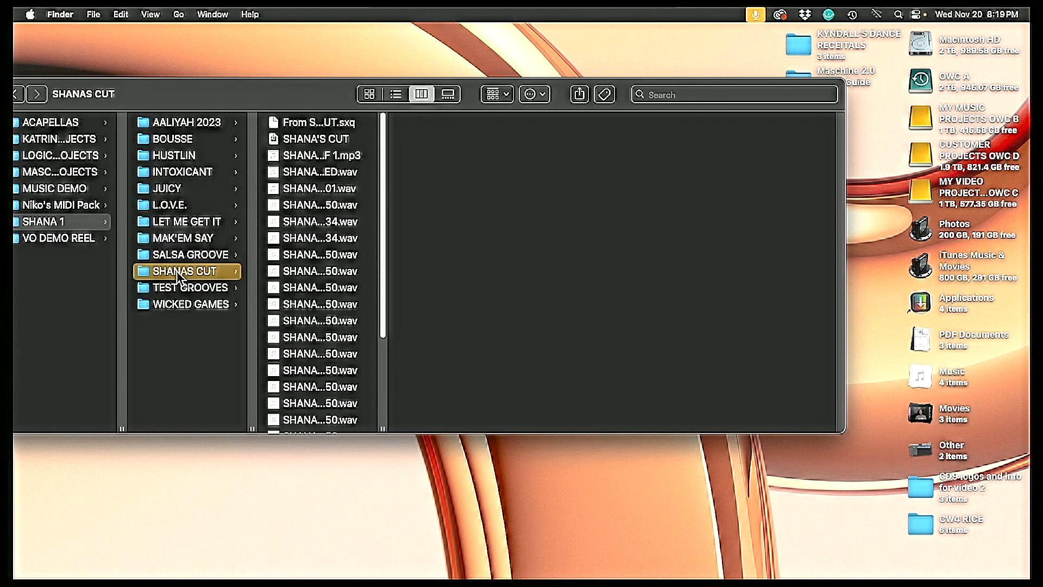
click(293, 173)
- Listen briefly to the preview of SHANA'S CUT PRE MASTERED.wav, stop it, and switch back to Logic Pro
mouse_move(577, 182)
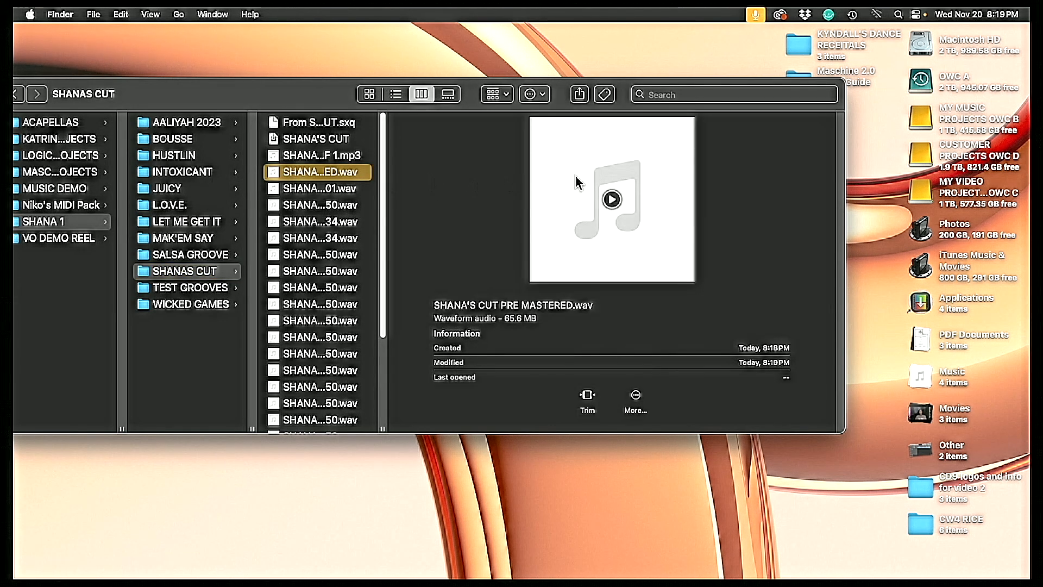
click(612, 200)
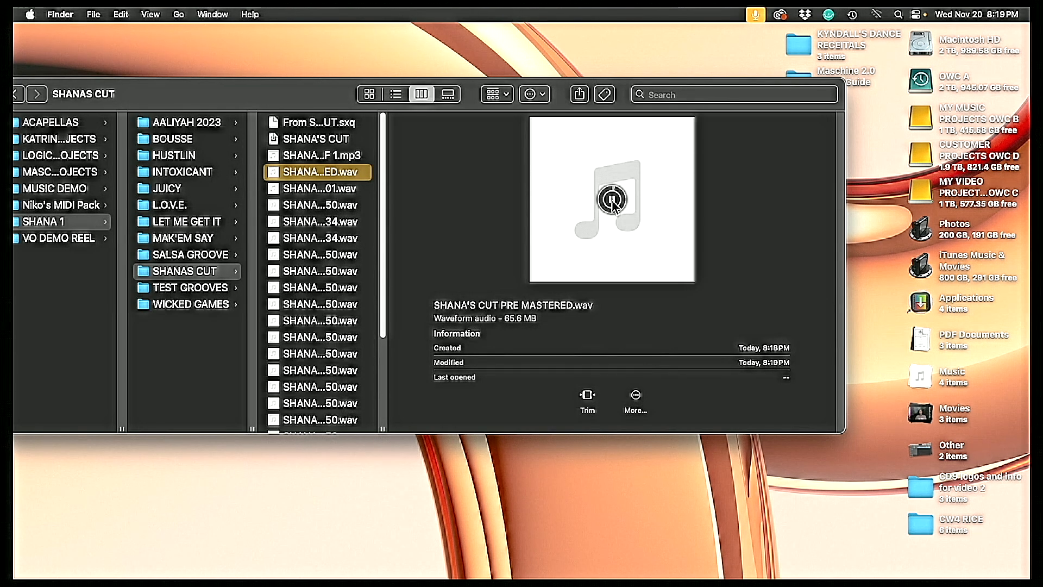
click(612, 200)
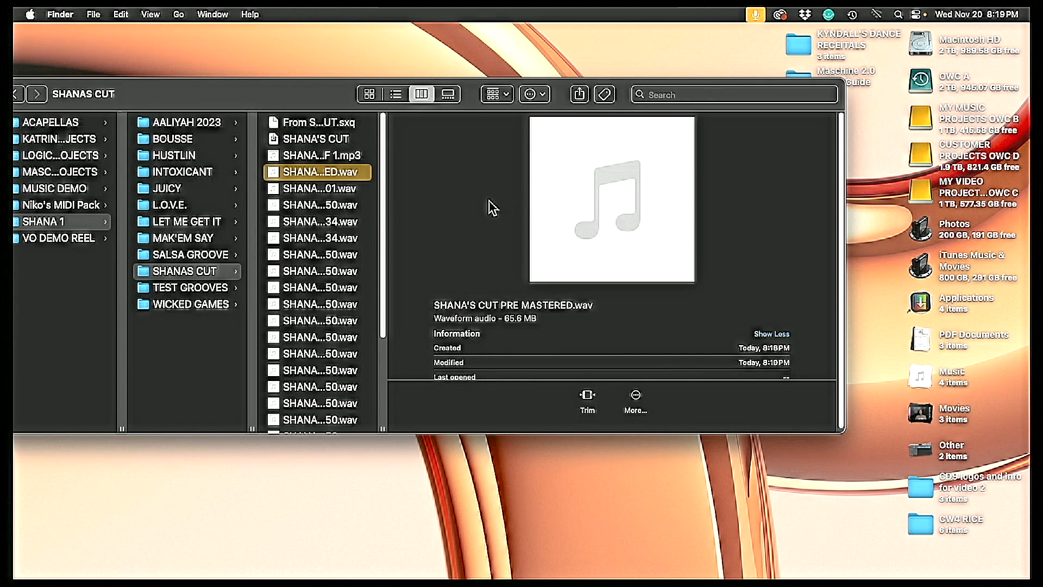
key(super+Tab)
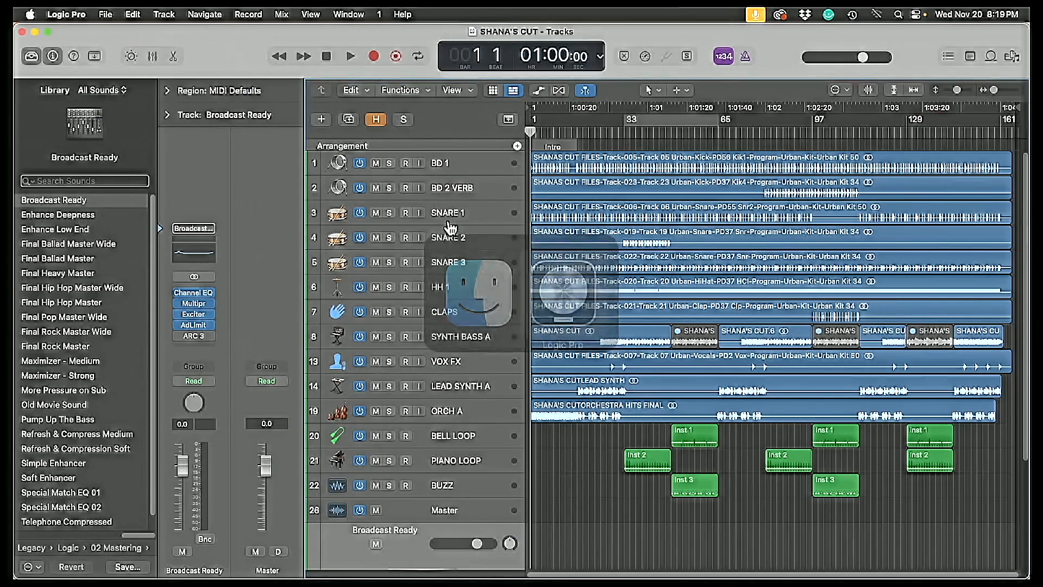
- Quit Logic Pro and move the SHANAS CUT Finder window fully into view
click(68, 14)
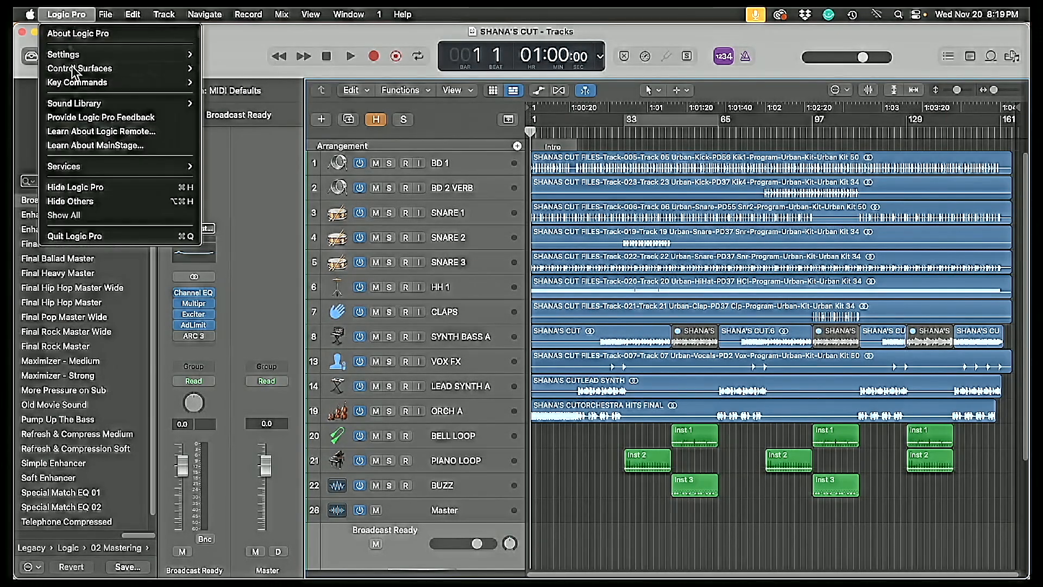
click(77, 237)
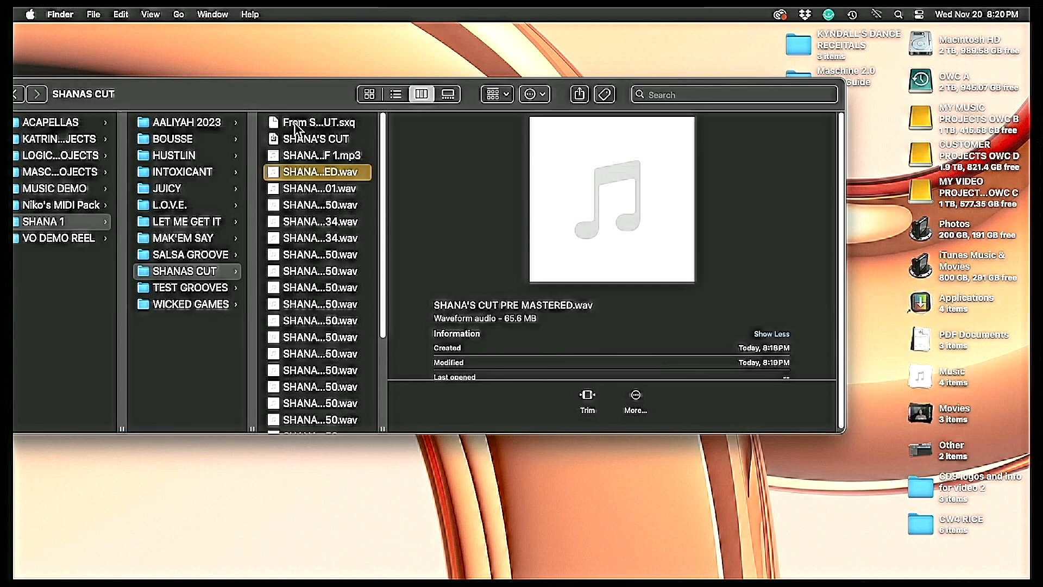
drag(256, 100, 417, 100)
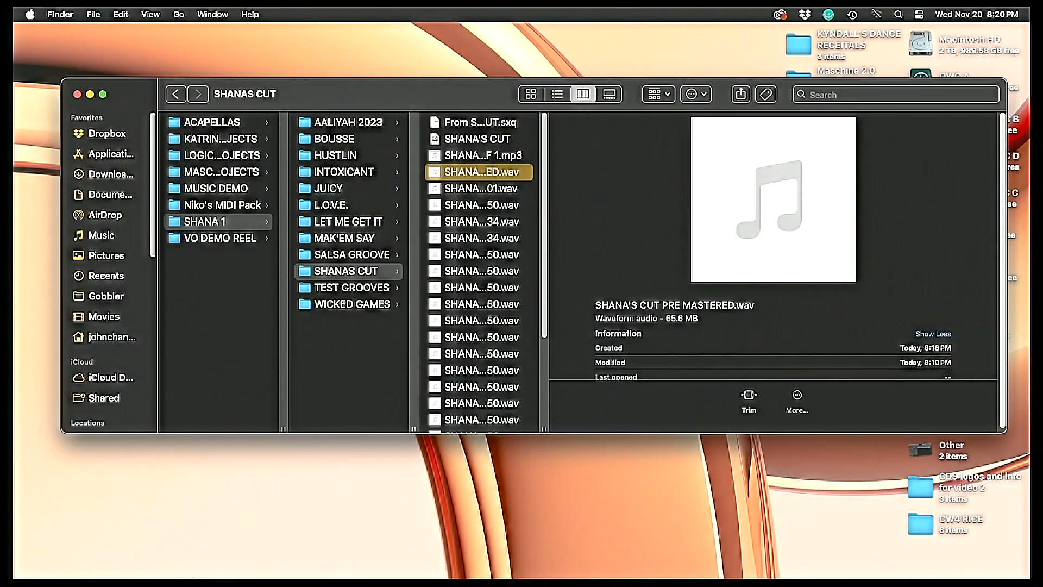
- Switch to iZotope Ozone 7 and look through its Dynamics, Maximizer, insertable-module and Equalizer views with the Preset Manager moved aside
mouse_move(206, 565)
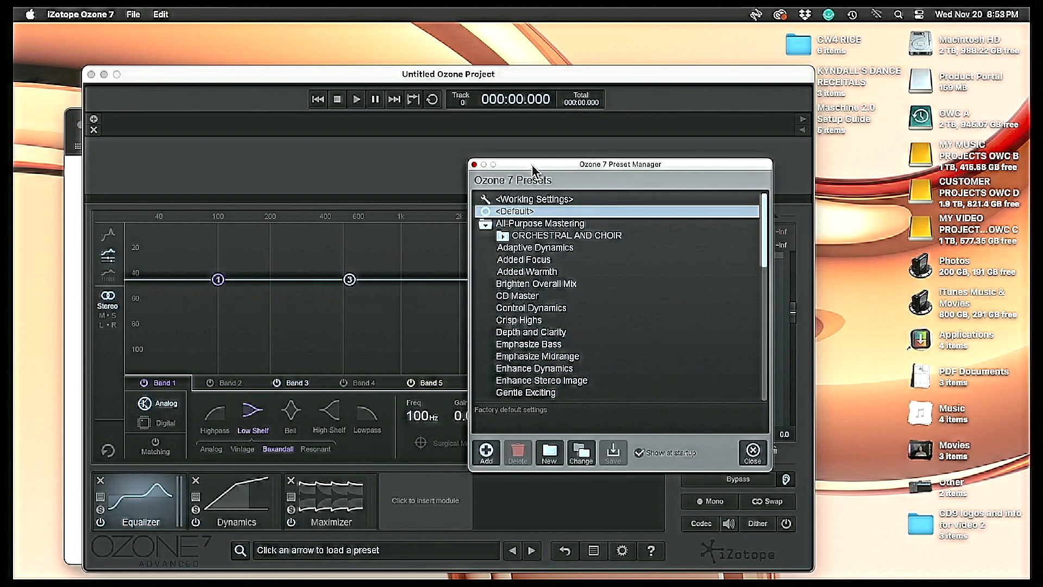
drag(532, 170, 788, 161)
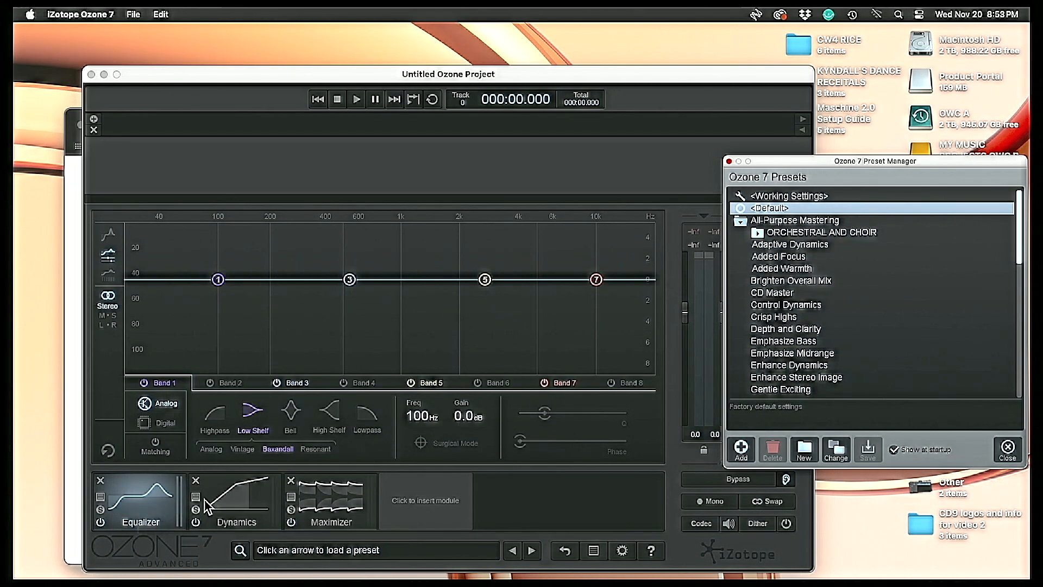
click(228, 504)
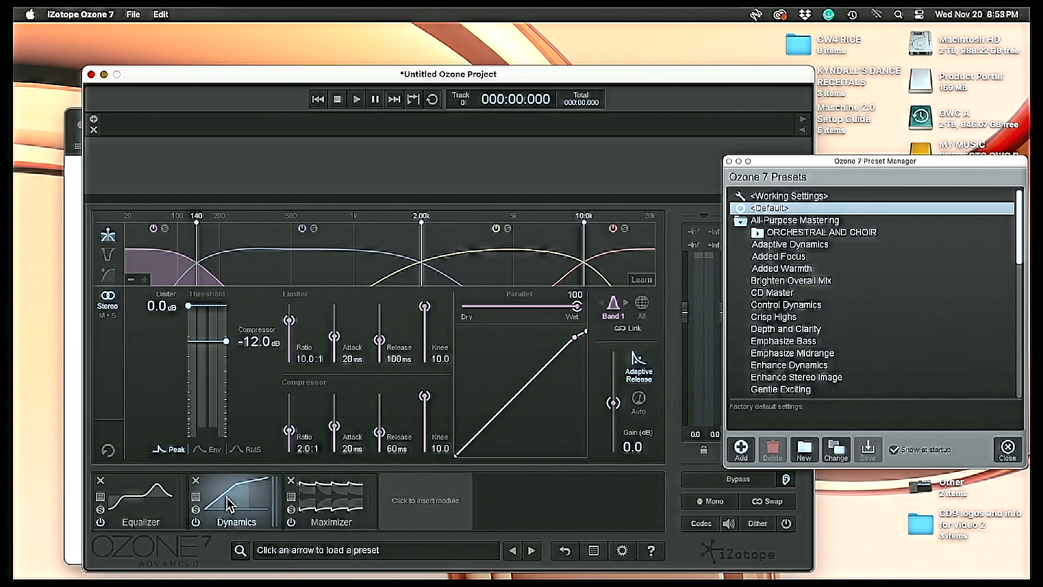
click(342, 493)
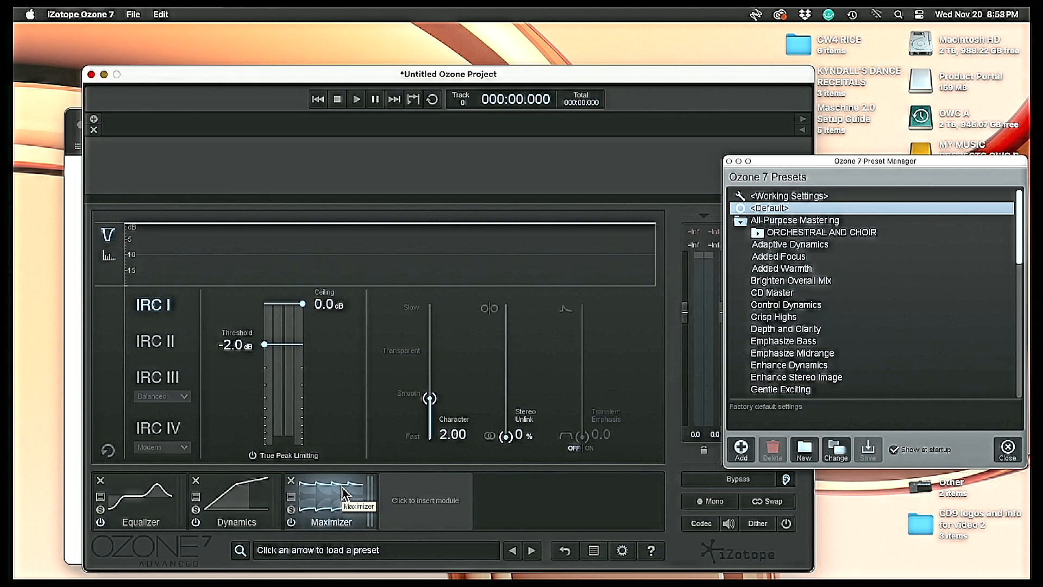
click(419, 506)
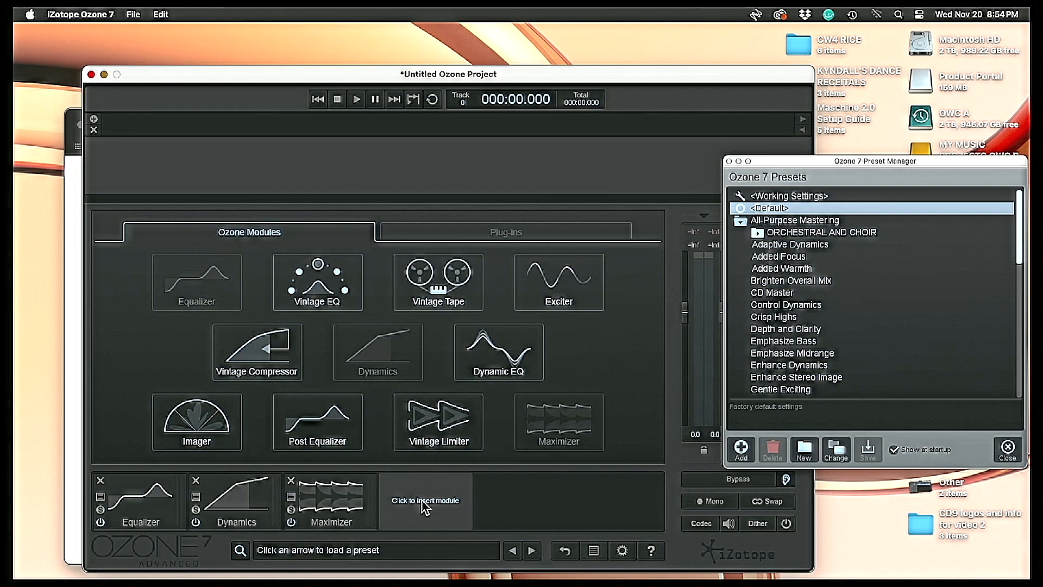
click(142, 511)
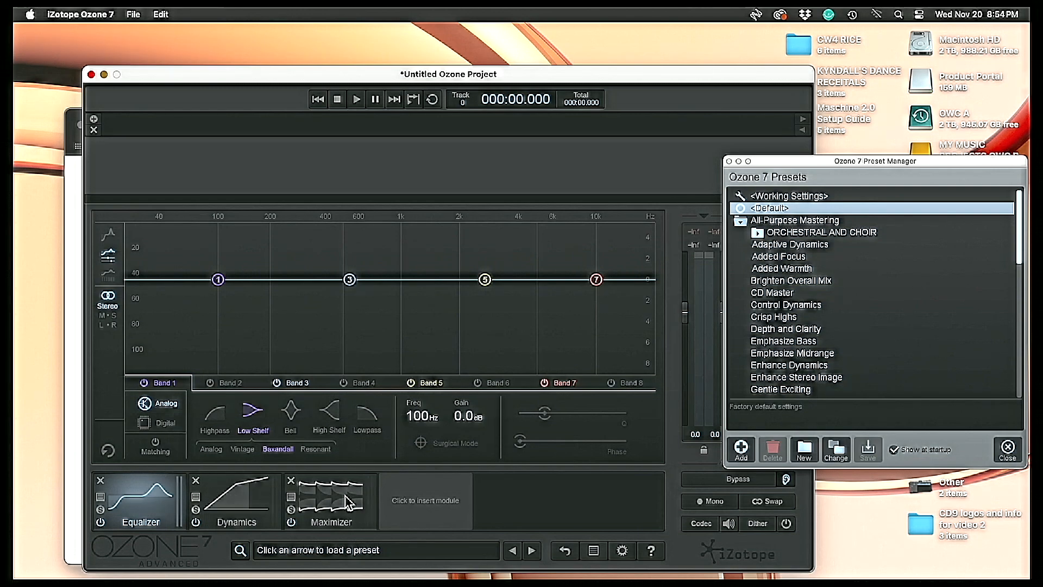
- Load the CD Master preset from All-Purpose Mastering and move the Preset Manager clear of the main window
drag(839, 161, 830, 187)
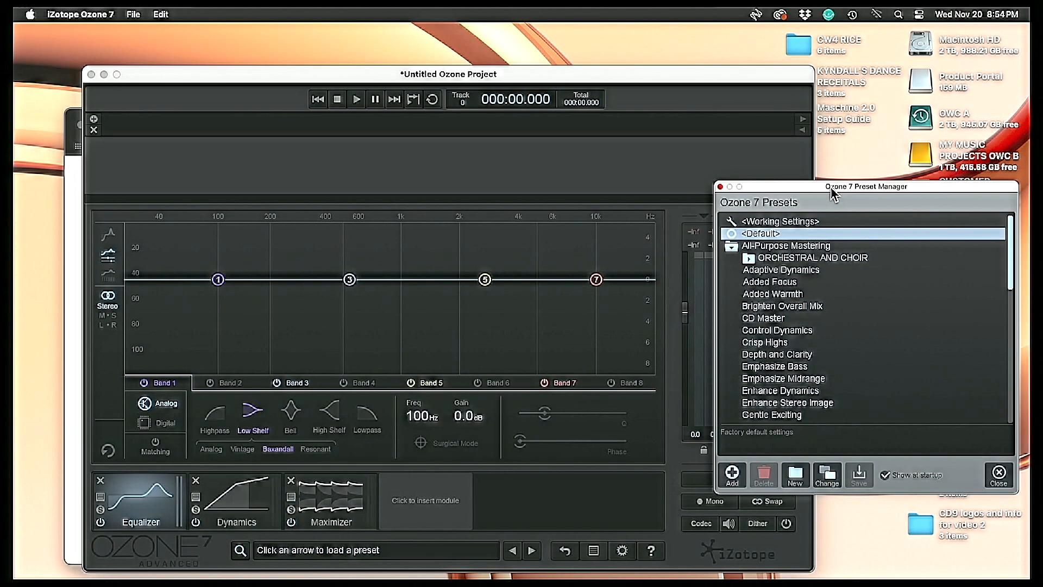
click(759, 319)
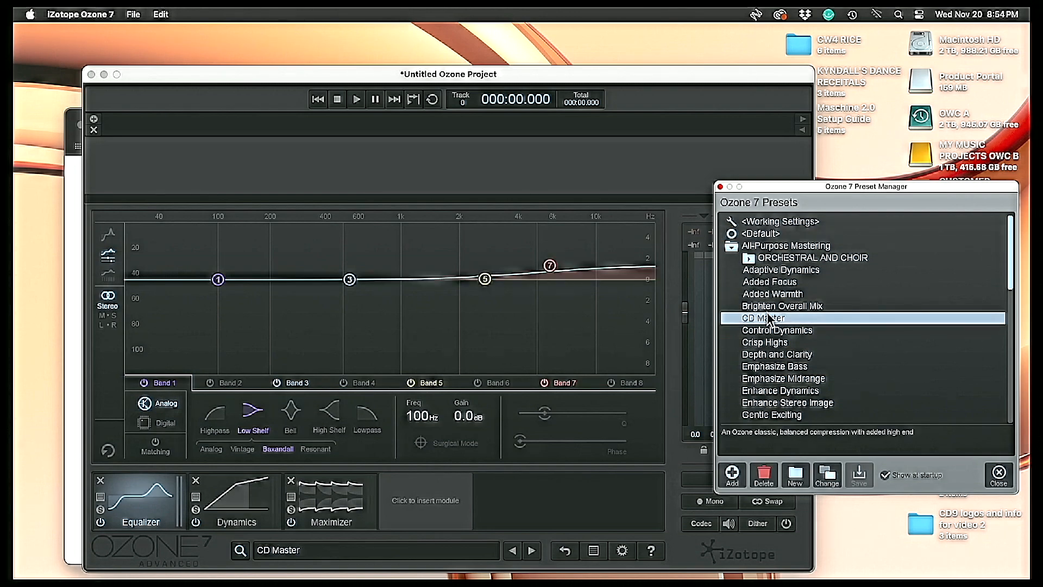
drag(837, 186, 935, 146)
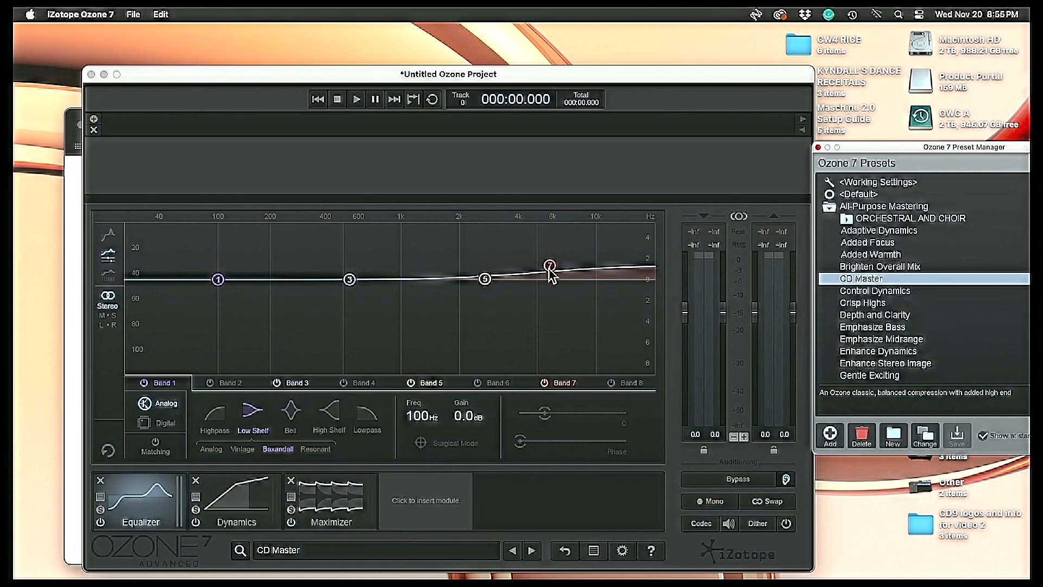
- Review the CD Master preset's settings in the Dynamics, Maximizer and Equalizer modules
click(233, 509)
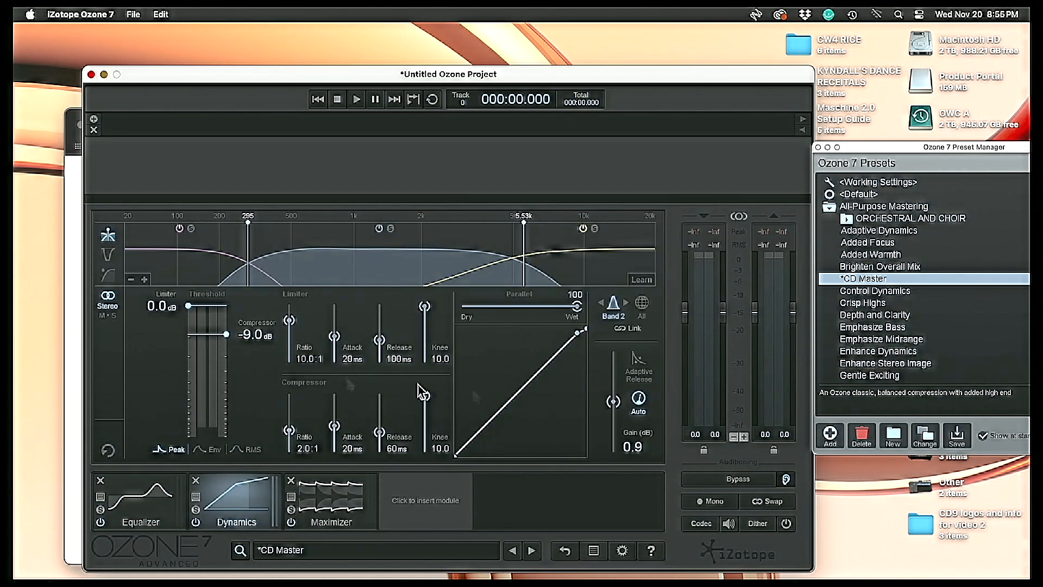
click(327, 512)
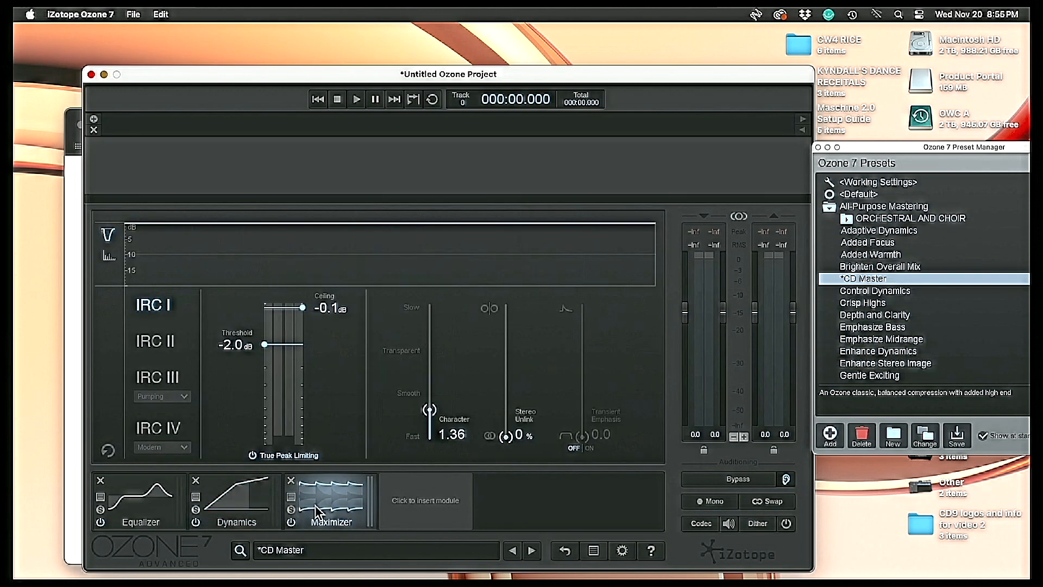
click(161, 508)
drag(967, 155, 948, 128)
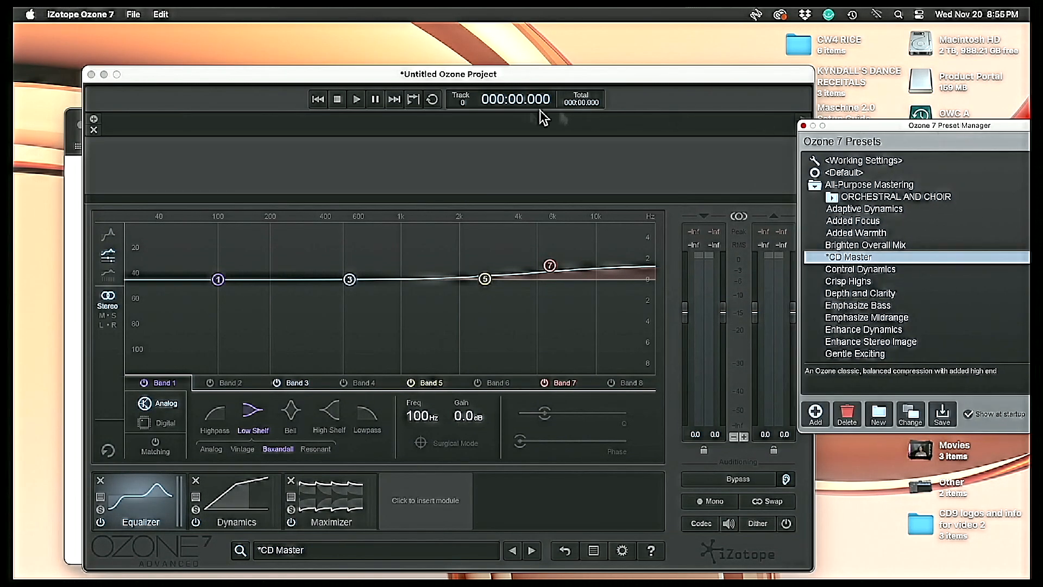
- Import SHANA'S CUT PRE MASTERED.wav from the SHANAS CUT folder inside SHANA 1 into the Ozone project
click(94, 120)
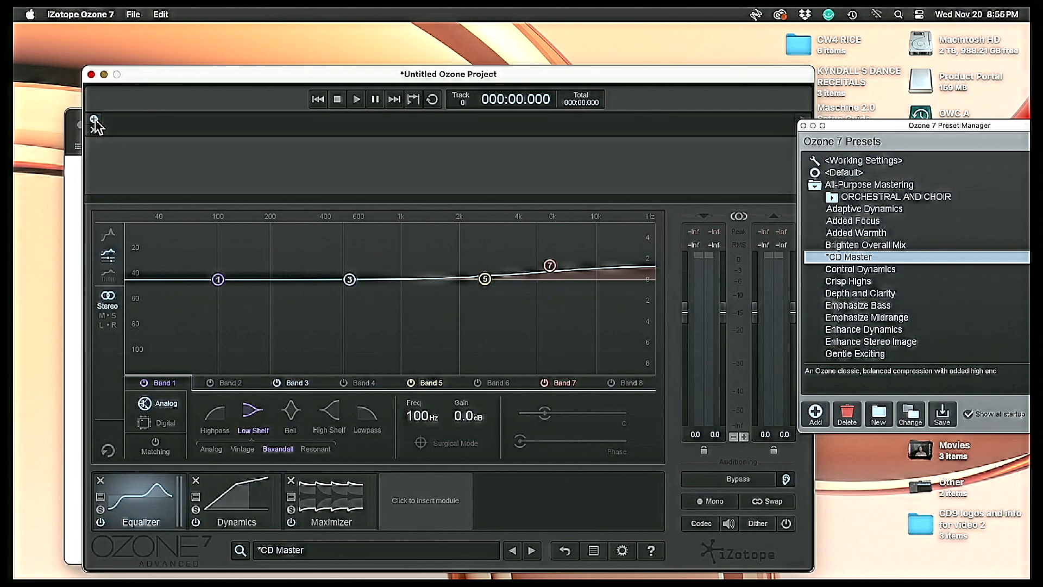
click(94, 120)
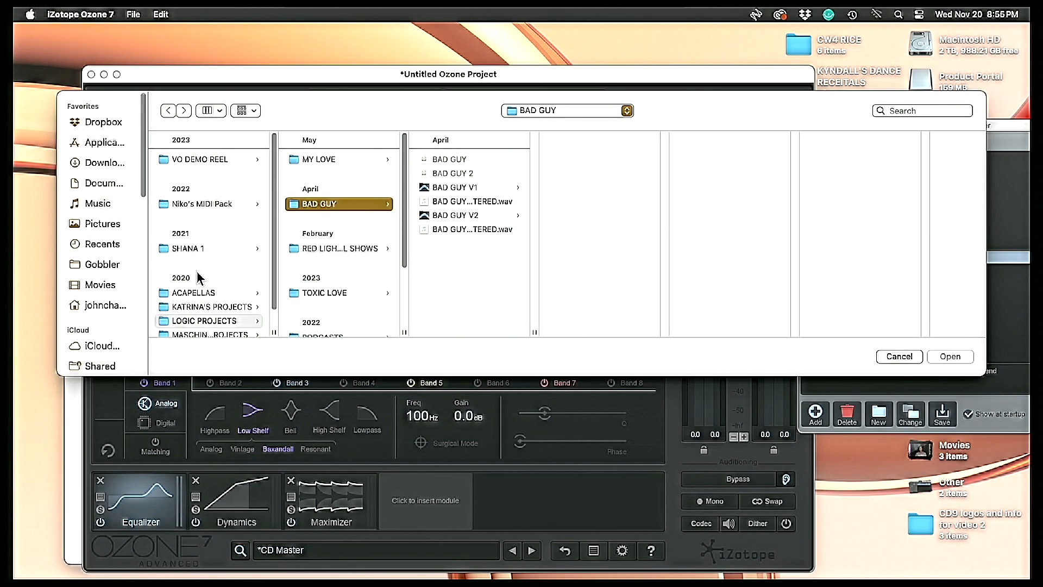
click(213, 321)
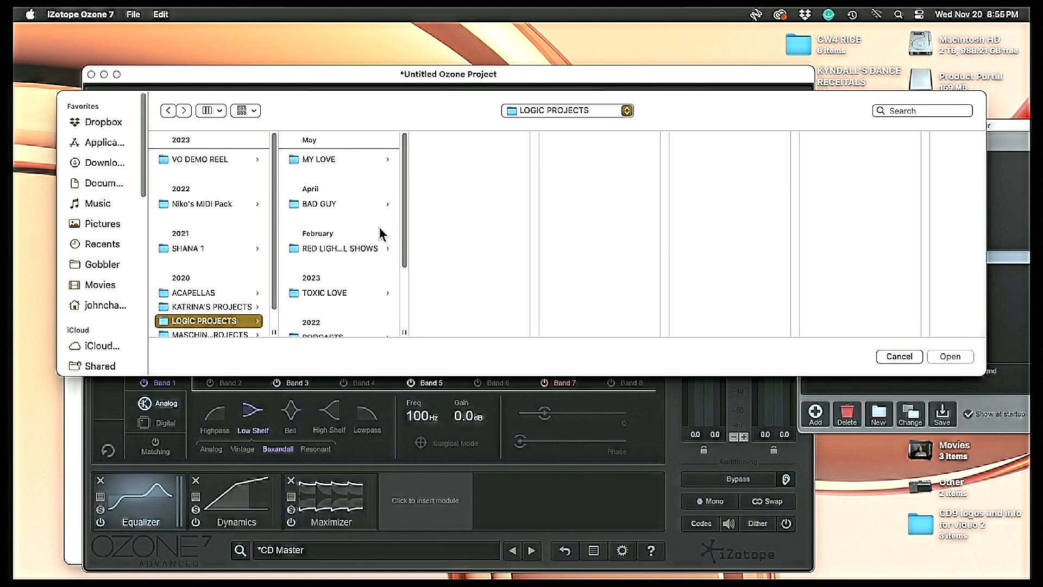
click(205, 250)
click(337, 160)
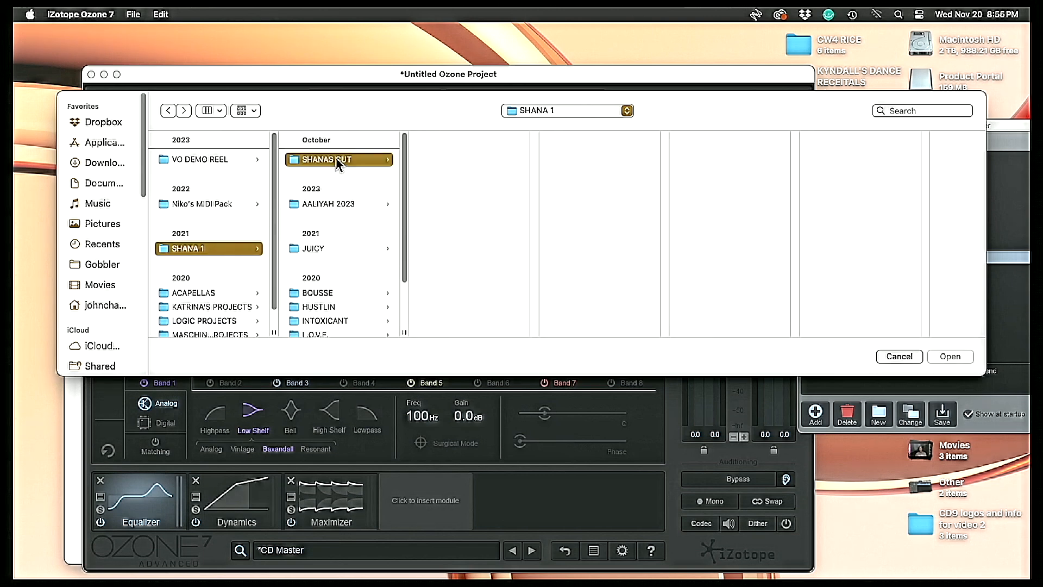
click(451, 160)
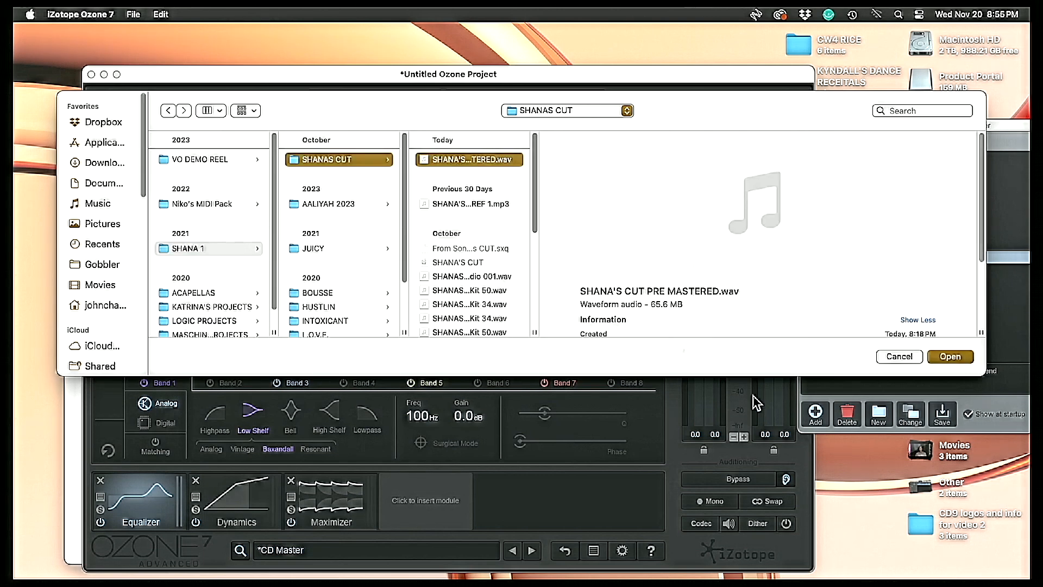
click(950, 357)
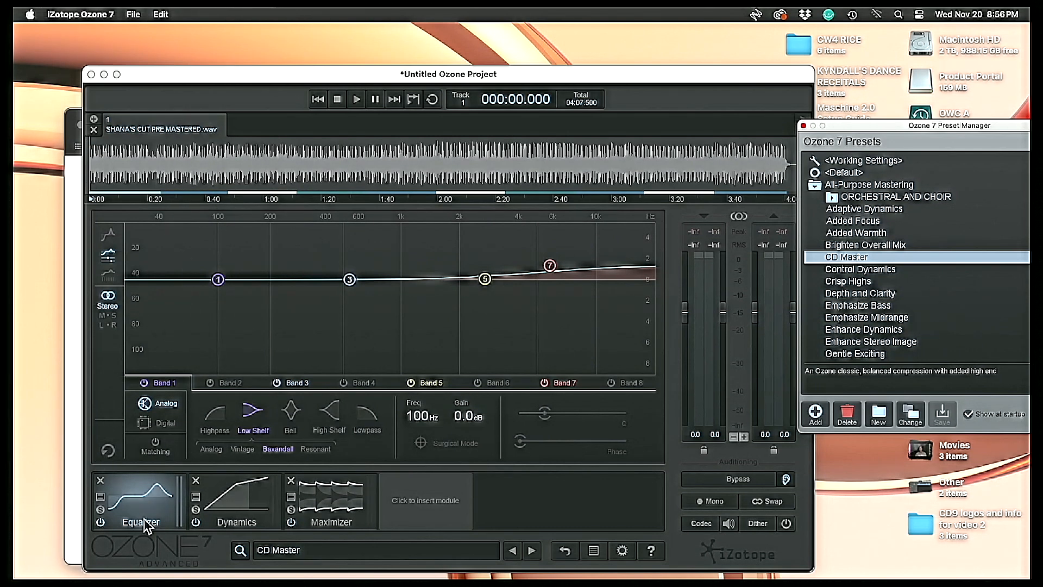
- In the Dynamics module, set the Band 2 limiter threshold to -0.6 dB and move the lower crossover to 330 Hz
click(230, 507)
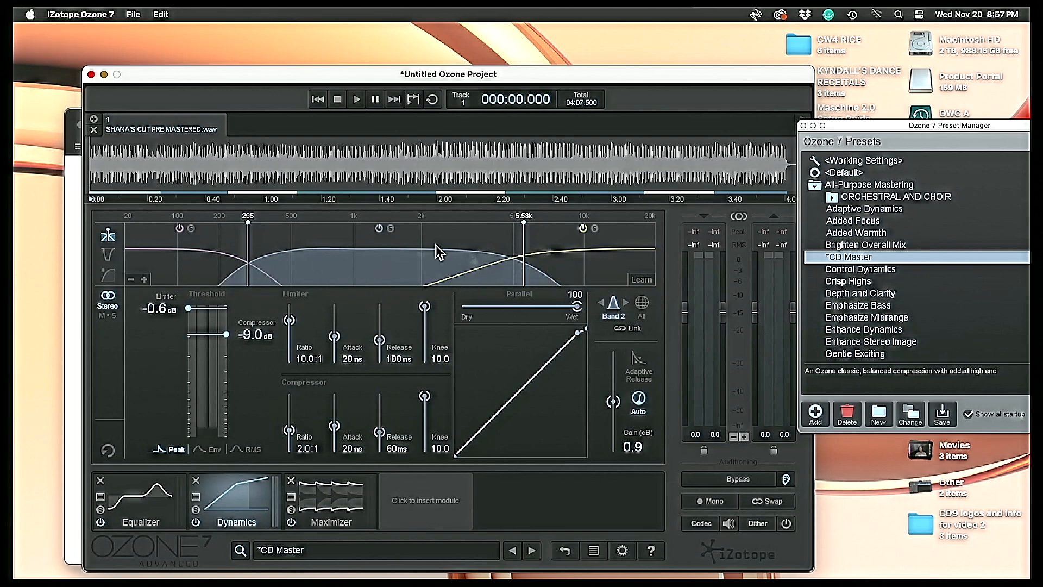
drag(248, 225, 254, 226)
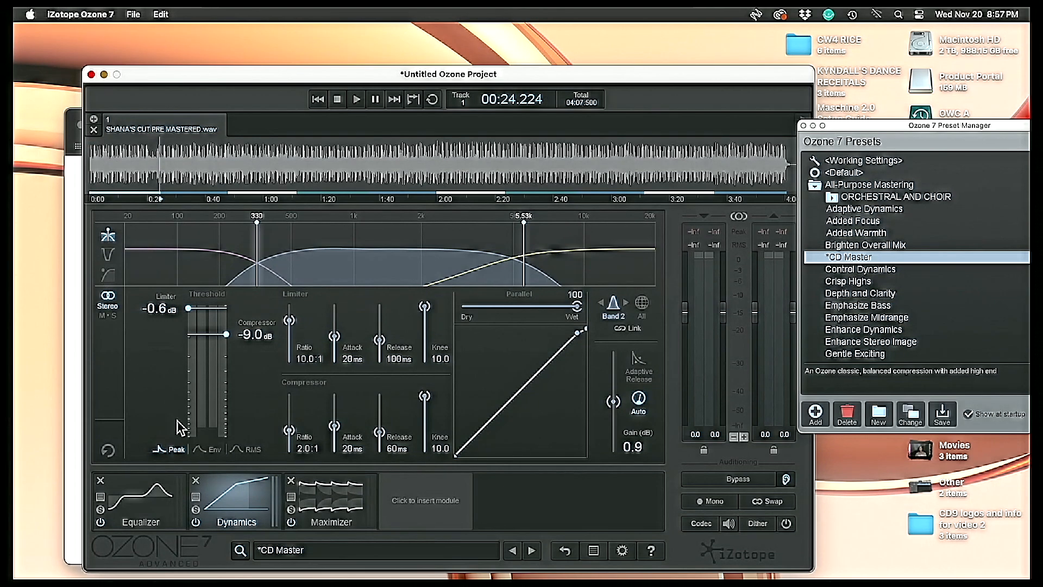
- Play the track and adjust the Band 2 compressor threshold by ear to -12.5 dB
key(space)
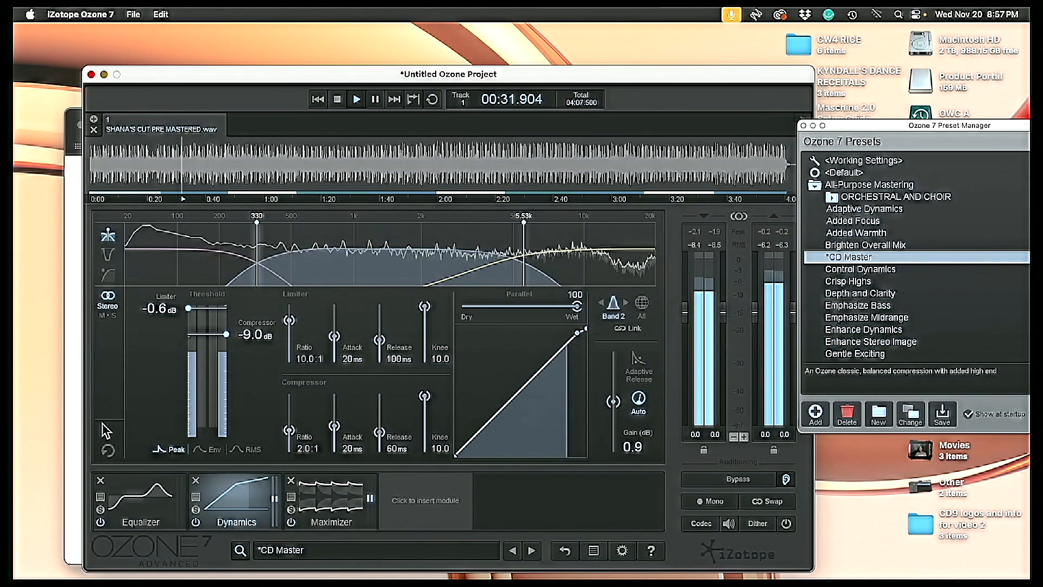
drag(226, 334, 223, 351)
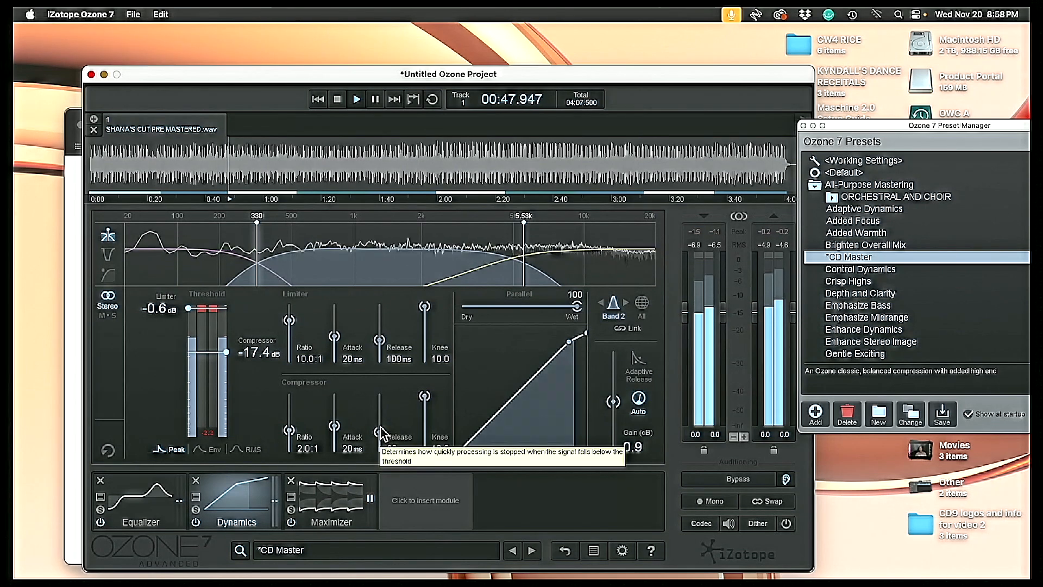
drag(226, 352, 226, 351)
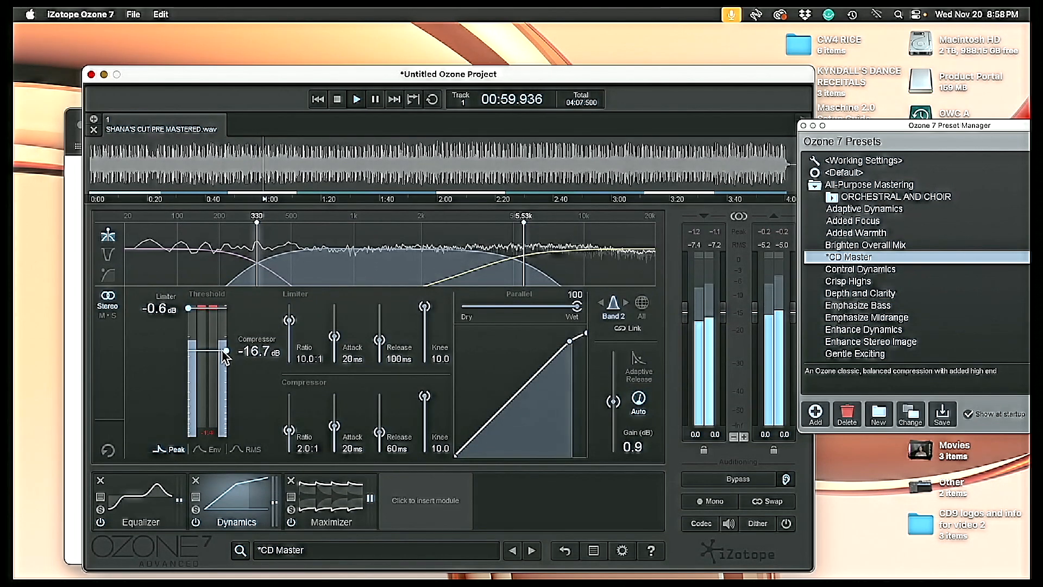
mouse_move(223, 351)
mouse_down()
mouse_move(223, 396)
mouse_move(226, 343)
mouse_up()
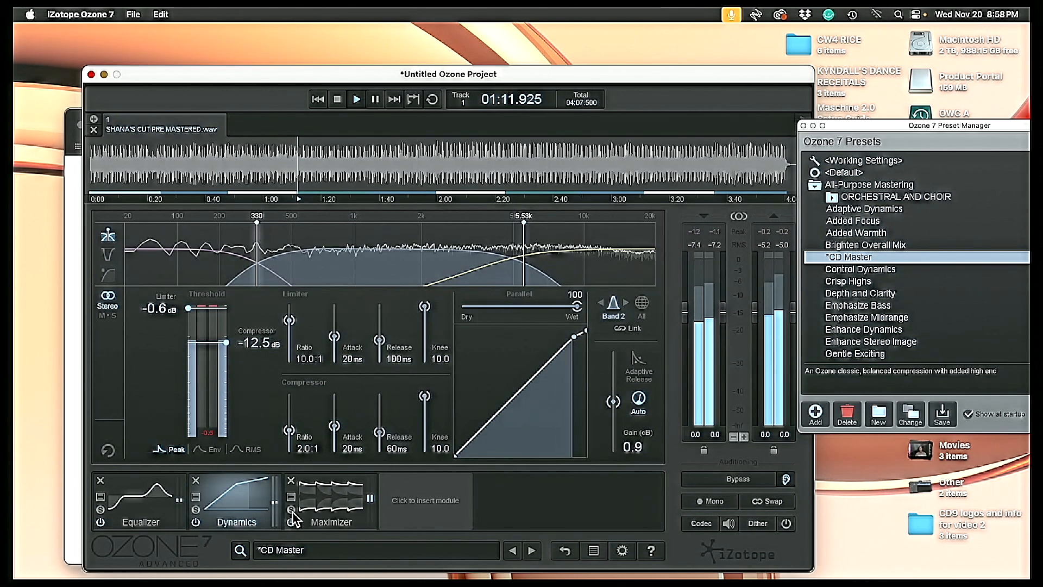
- Switch the Maximizer to IRC IV and lower its threshold to -3.7 dB
click(318, 509)
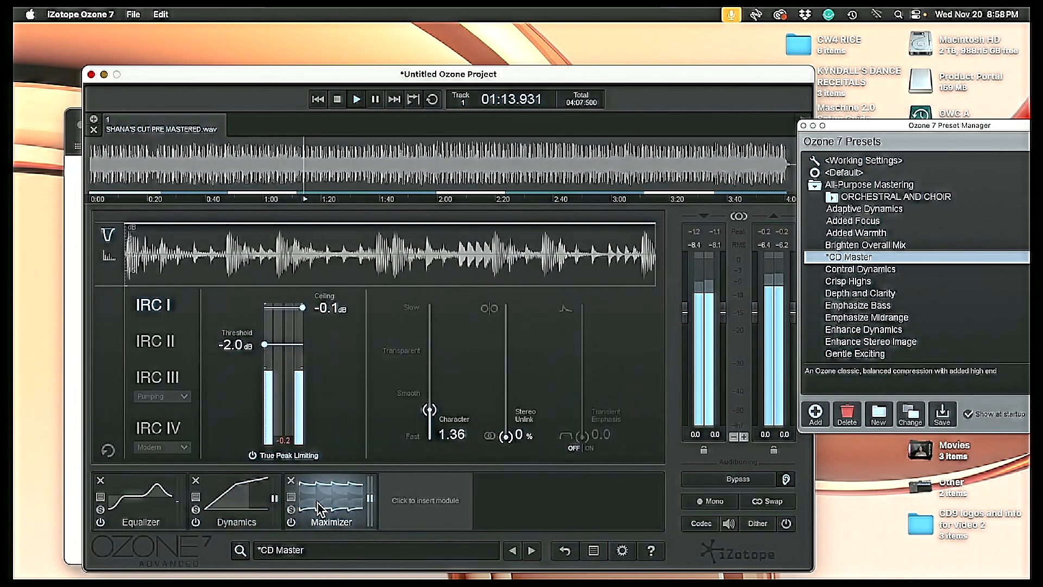
click(159, 436)
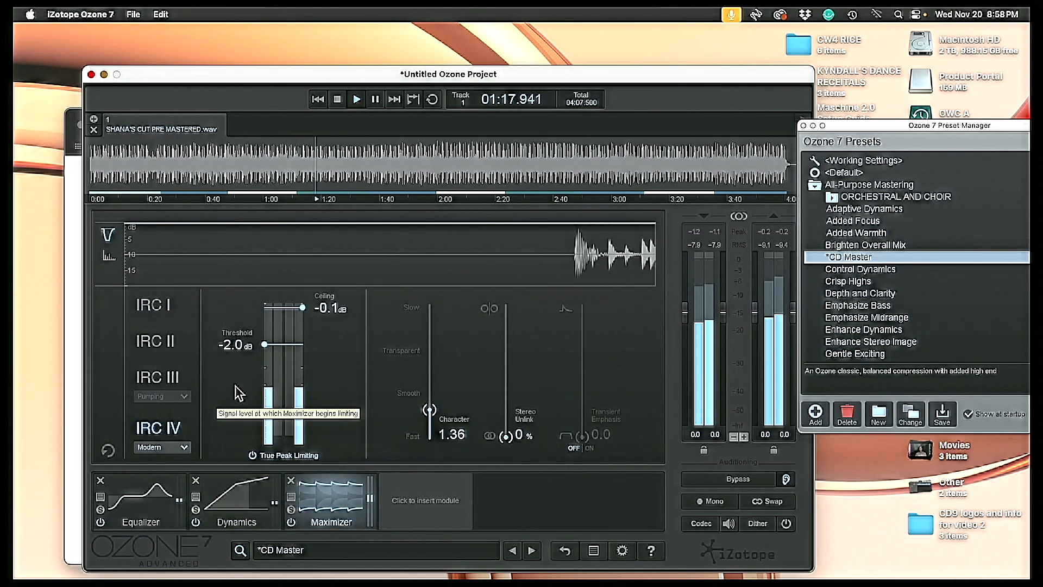
drag(266, 345, 264, 365)
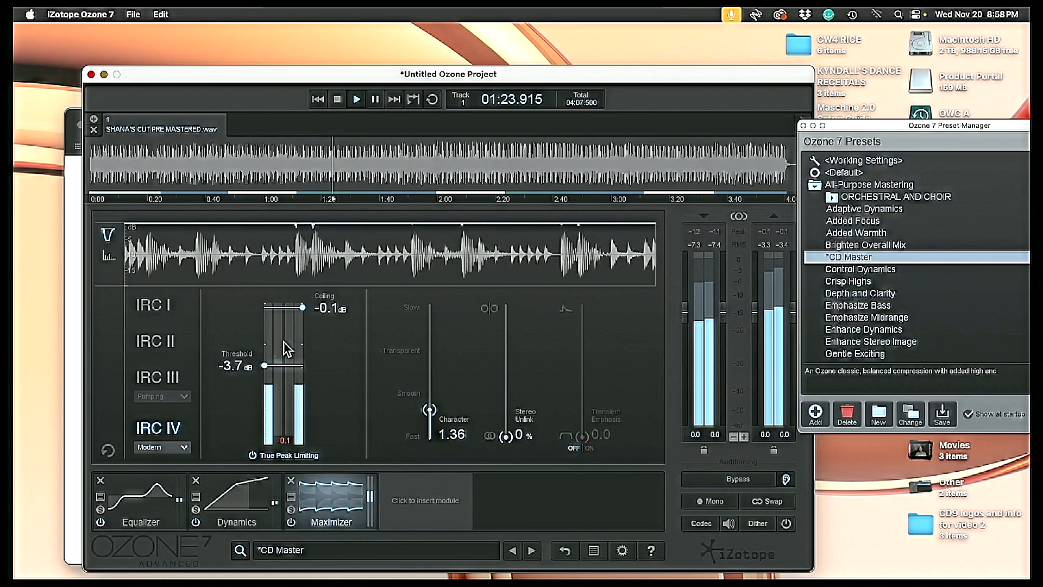
- Lower the Maximizer's ceiling to -0.4 dB and its threshold to -5.4 dB during playback
drag(303, 308, 303, 310)
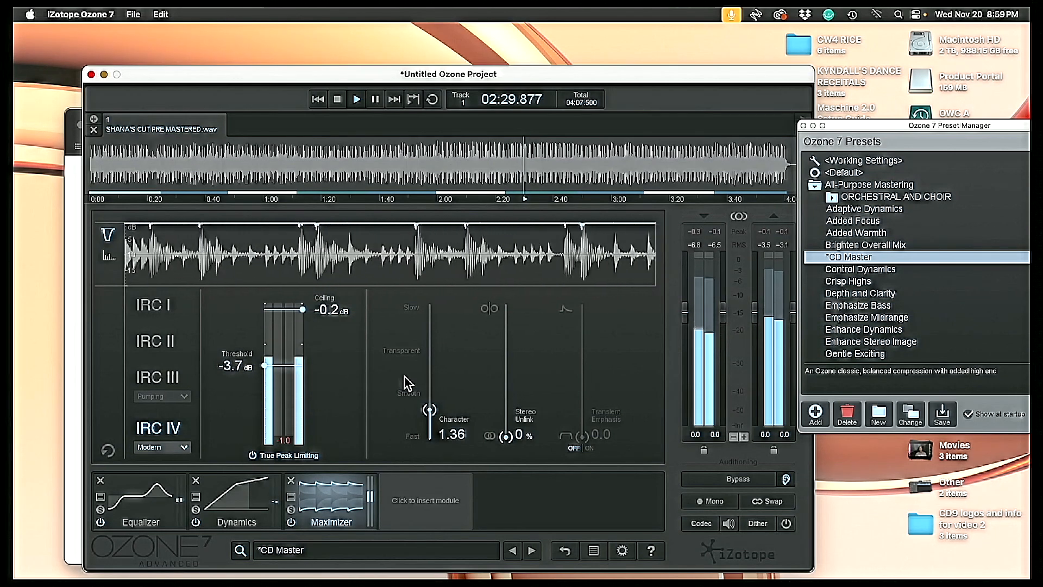
drag(303, 309, 302, 316)
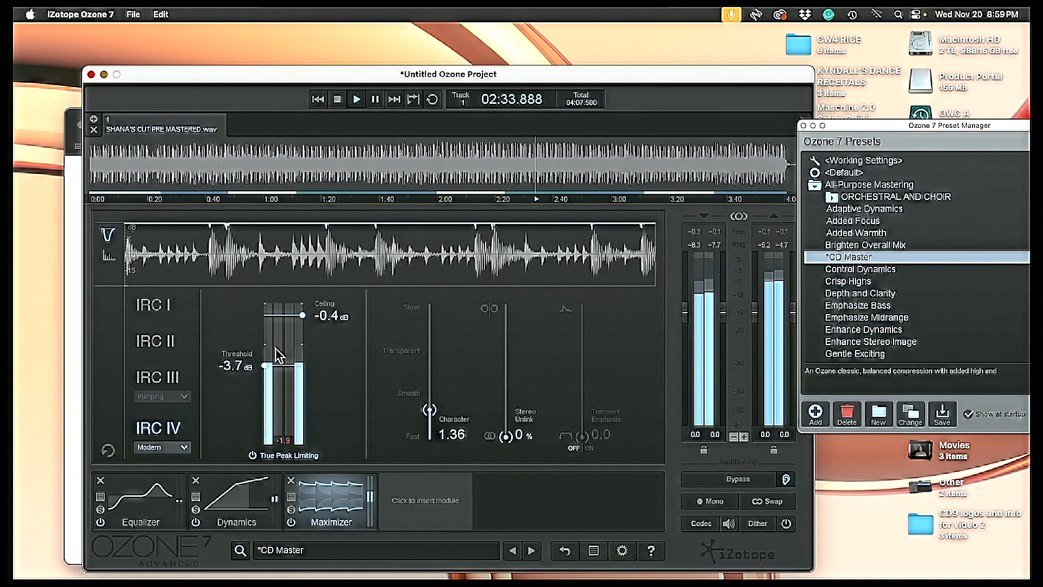
mouse_move(265, 365)
mouse_down()
mouse_move(261, 387)
mouse_move(260, 378)
mouse_up()
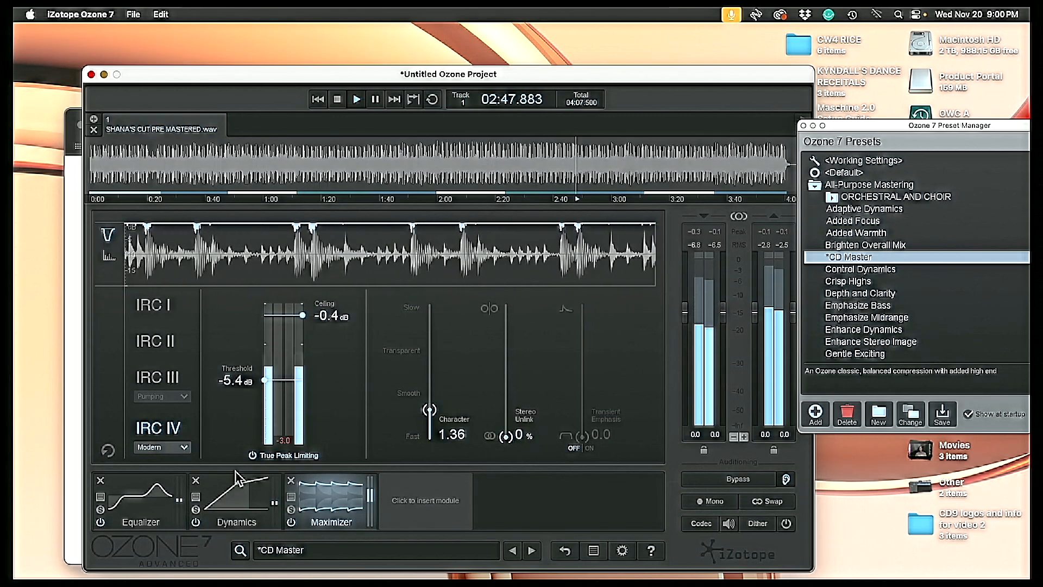
- Return to the Dynamics module and compare the playing track with the Maximizer bypassed and re-enabled
click(239, 504)
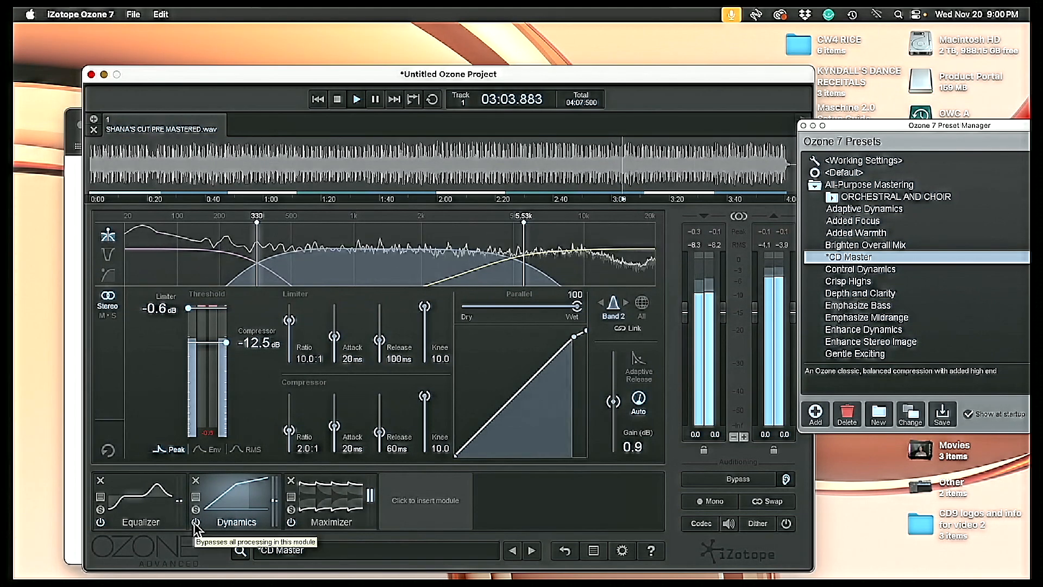
click(291, 522)
click(292, 523)
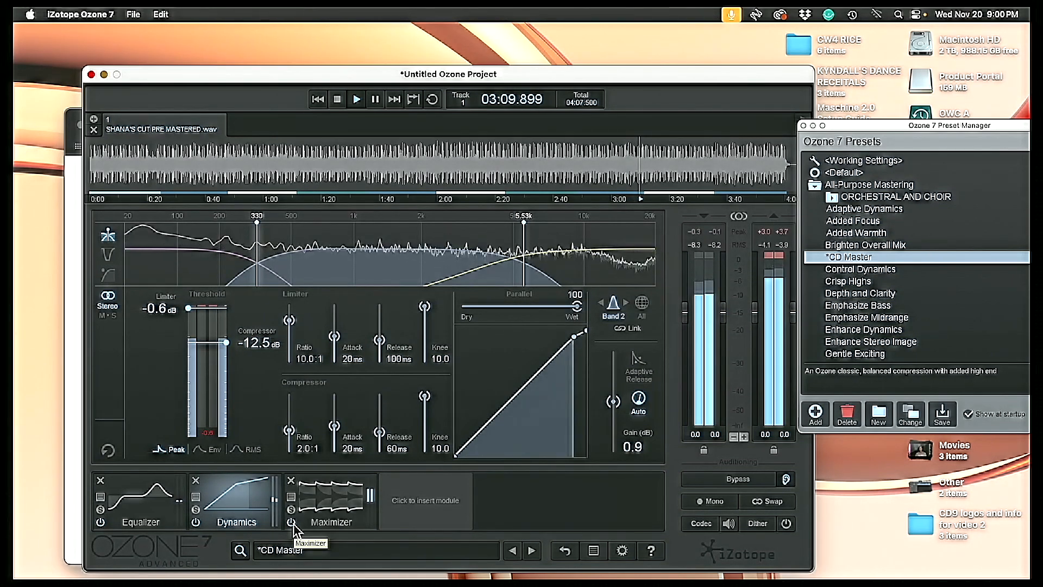
- Compare the playing track with the Maximizer off and on again, and set its threshold to -3.5 dB and ceiling to -0.7 dB
click(292, 522)
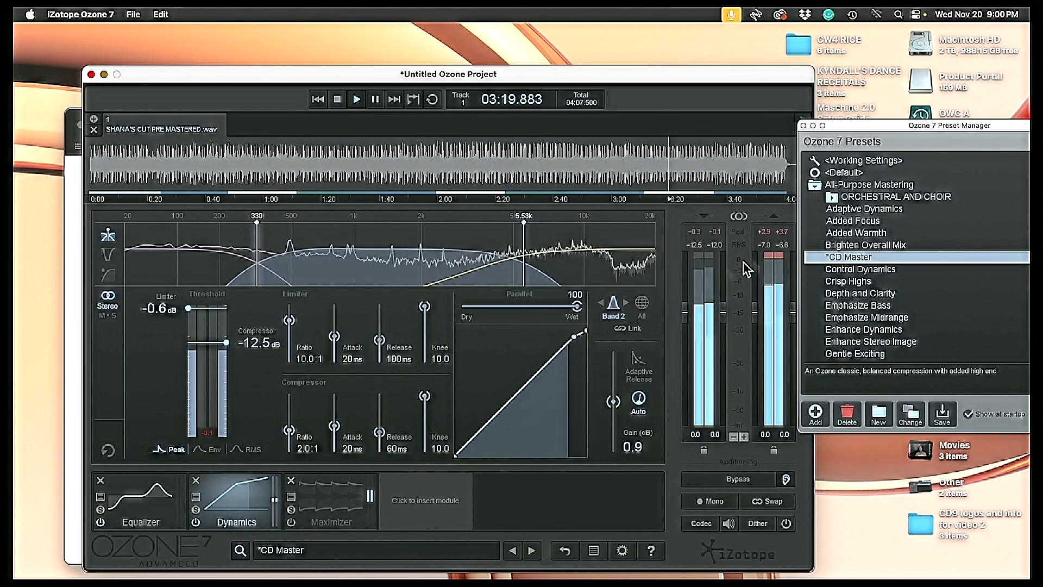
click(292, 522)
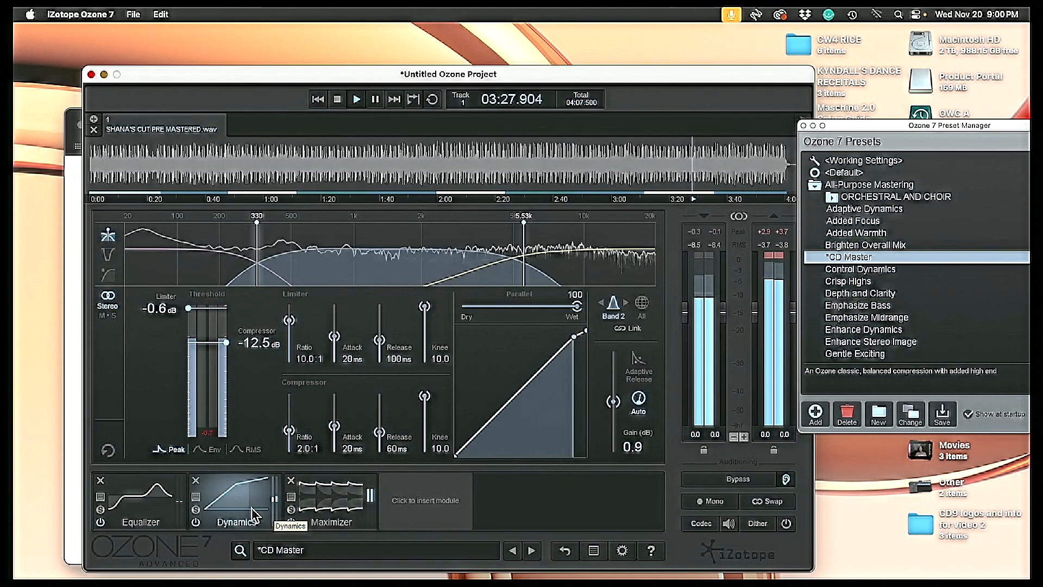
click(337, 515)
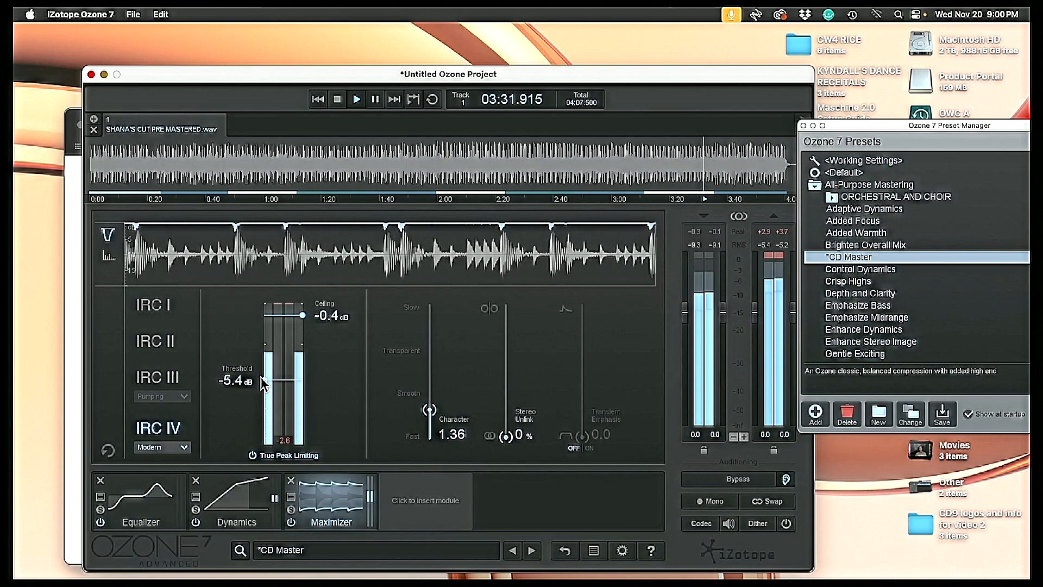
drag(263, 379, 264, 363)
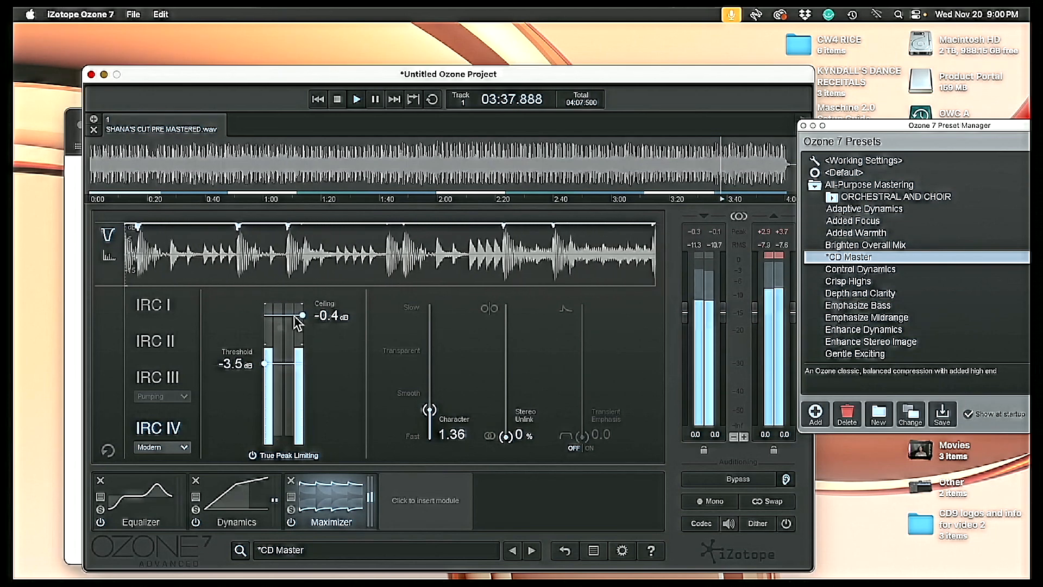
drag(302, 315, 302, 321)
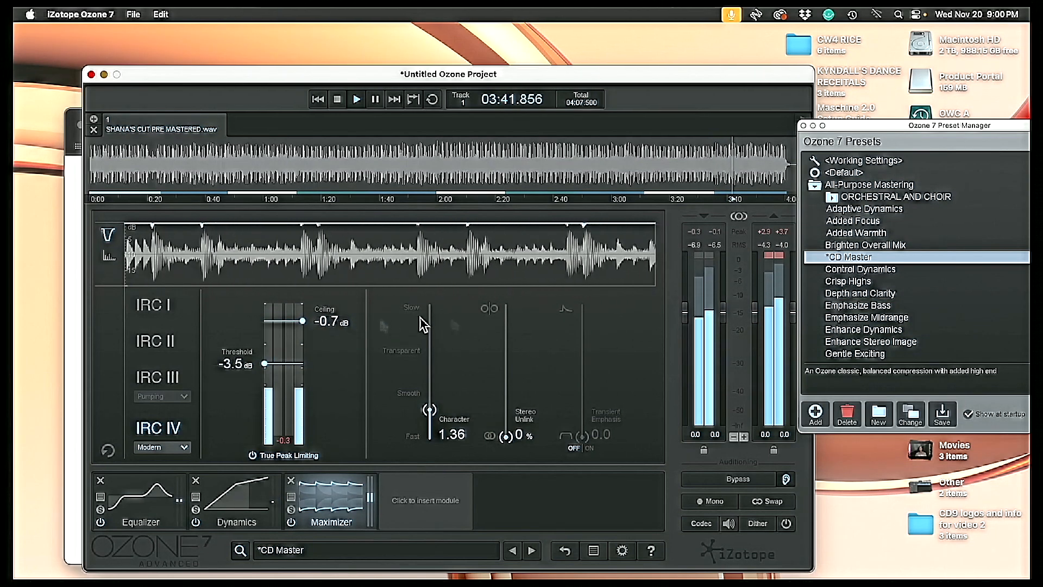
- Replay the track from about 1:54 and look through the Maximizer's preset list without loading a preset
key(space)
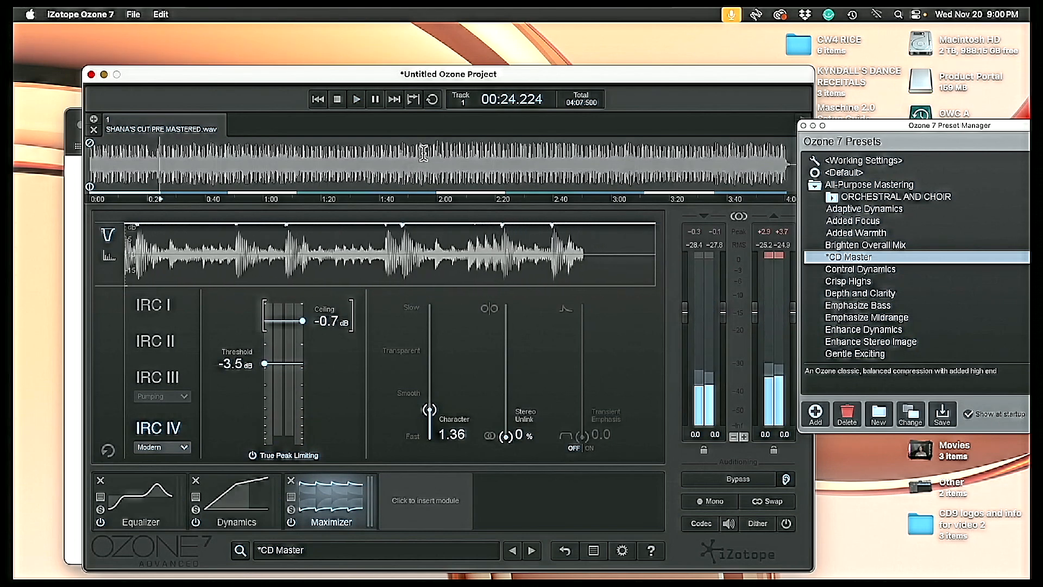
click(421, 158)
key(space)
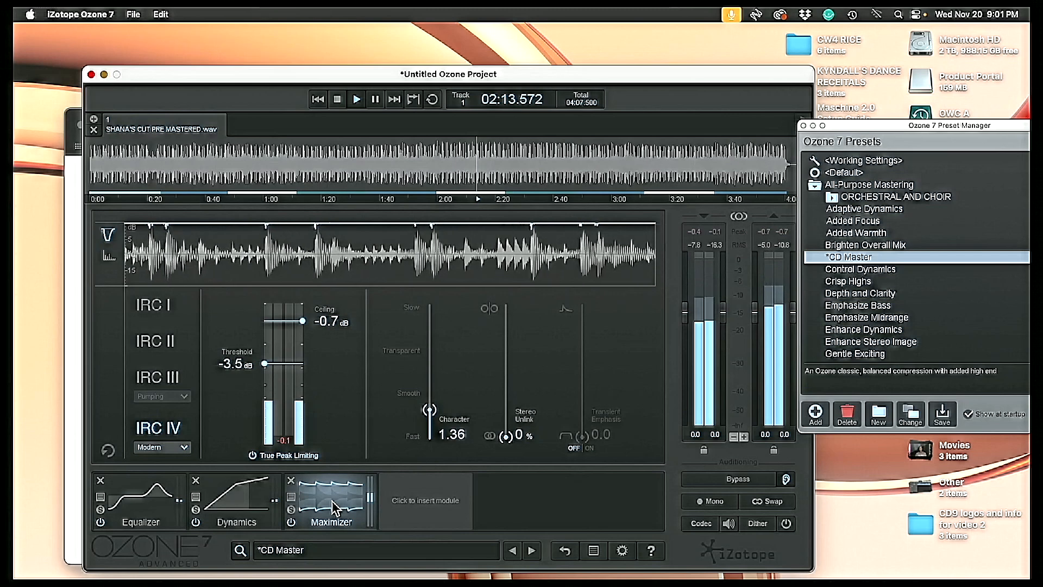
click(292, 497)
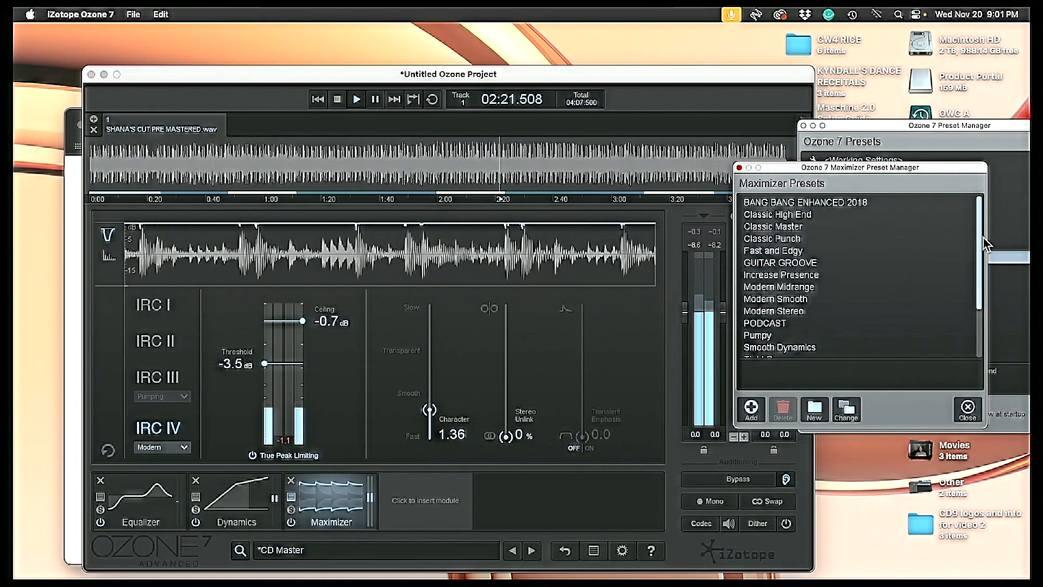
drag(980, 237, 977, 296)
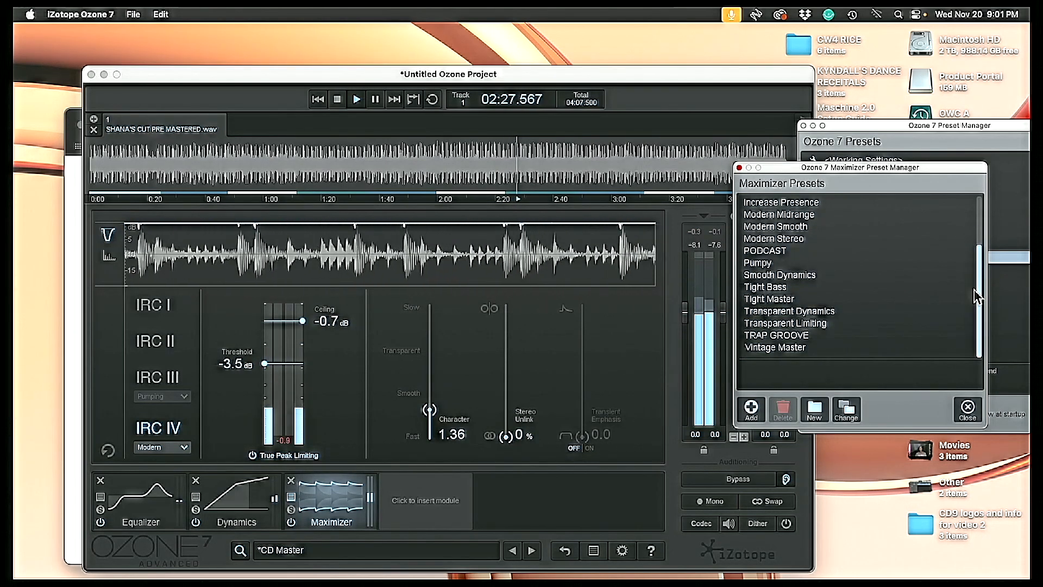
click(965, 410)
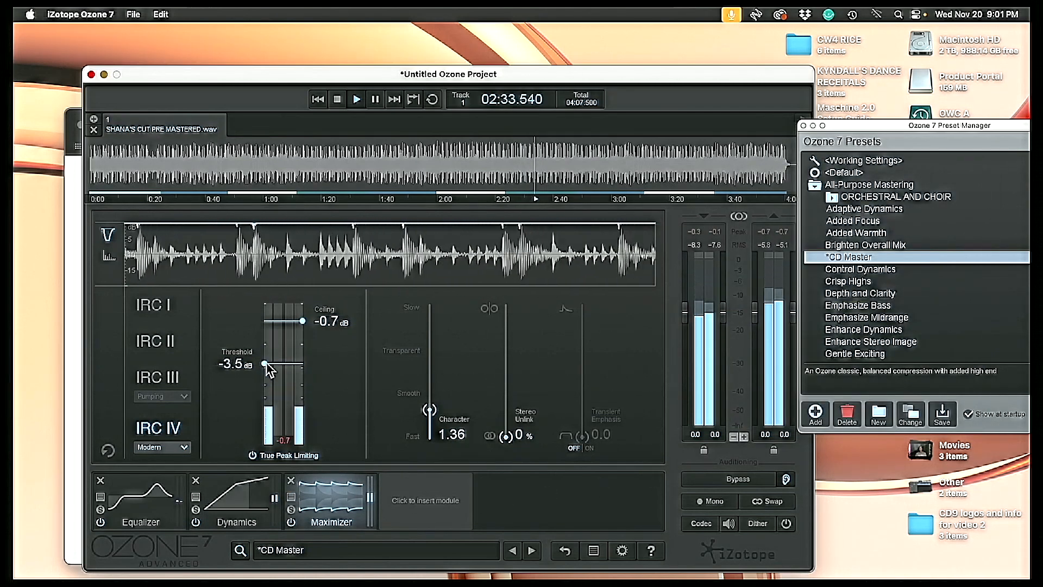
- Lower the Maximizer's threshold to -4.1 dB and compare the track with the module bypassed and re-enabled, replaying from about 1:54
drag(263, 363, 263, 370)
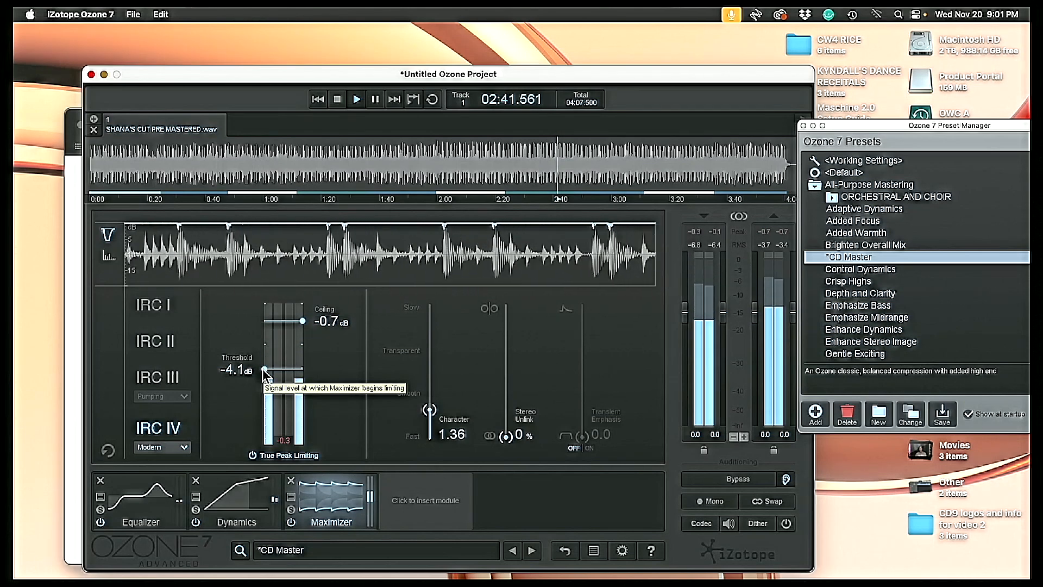
click(292, 523)
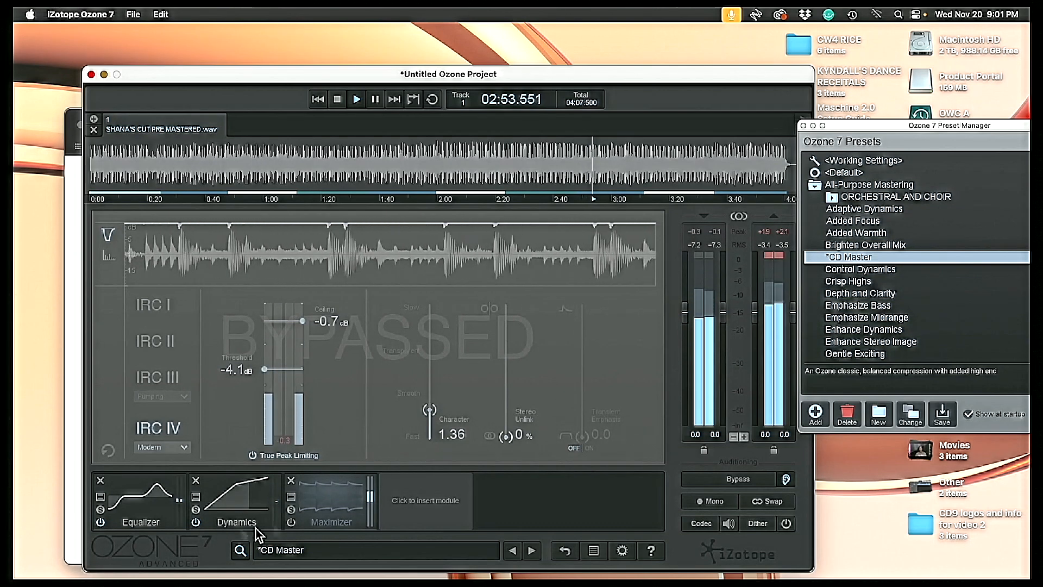
click(291, 523)
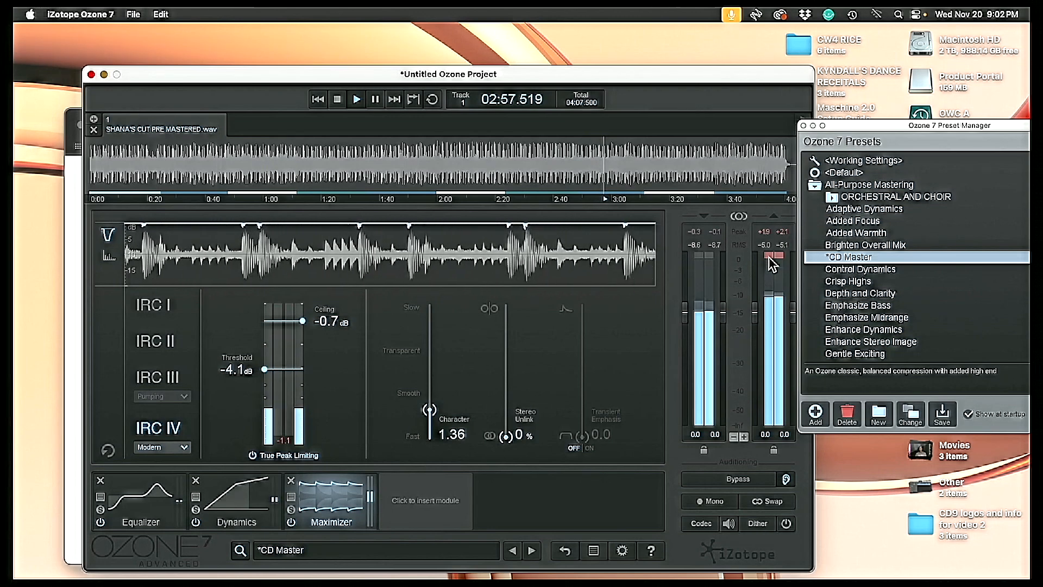
key(space)
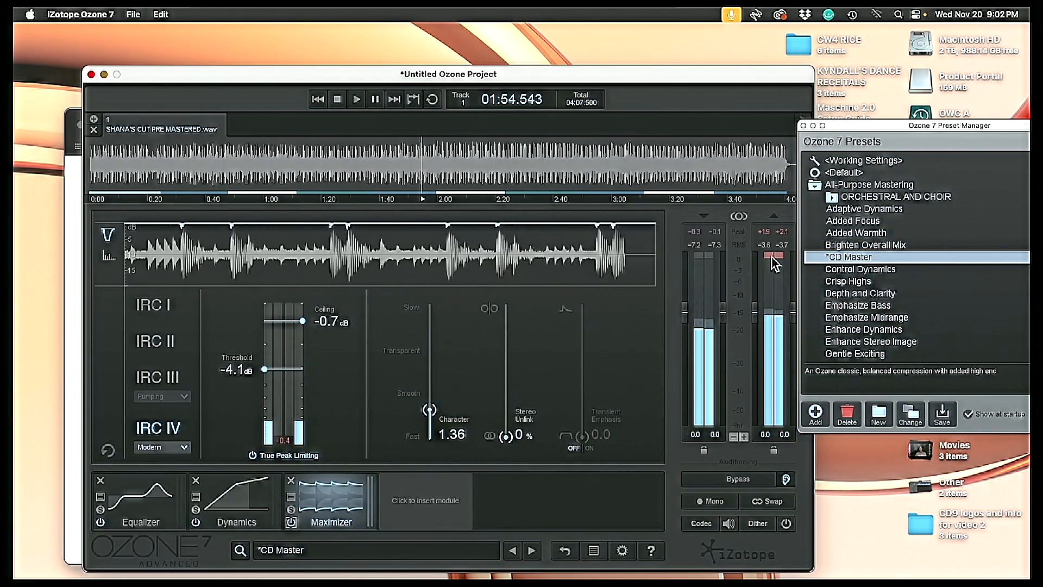
key(space)
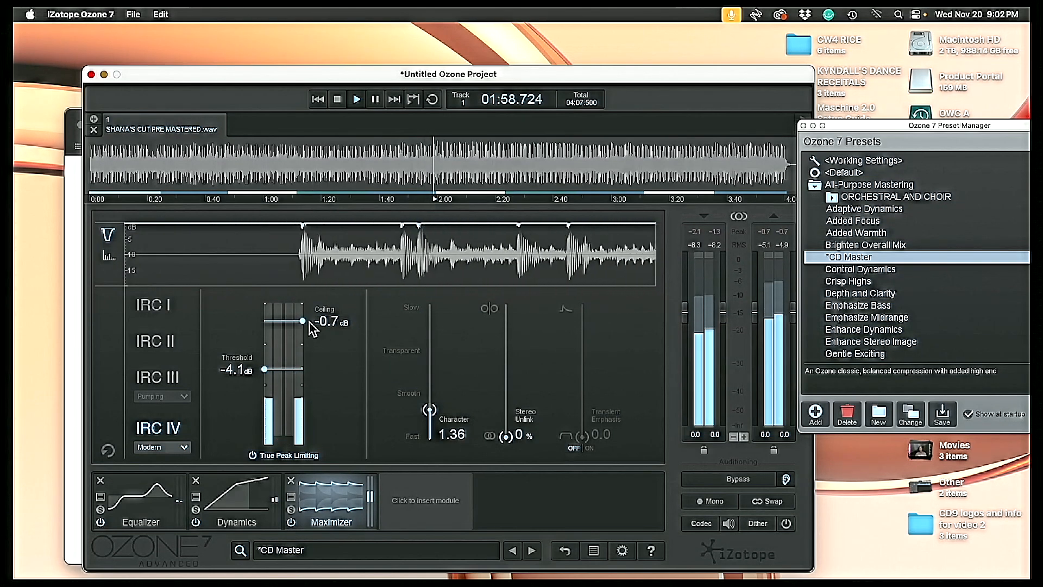
key(space)
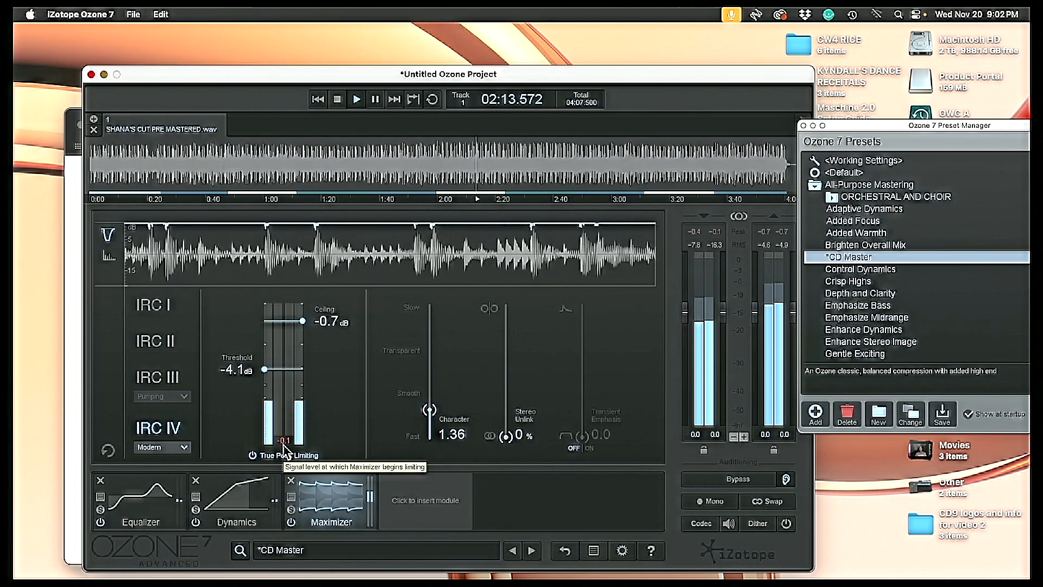
- Keep IRC IV on Modern with Character at 2.24, and compare the track with all processing bypassed and re-enabled
click(183, 447)
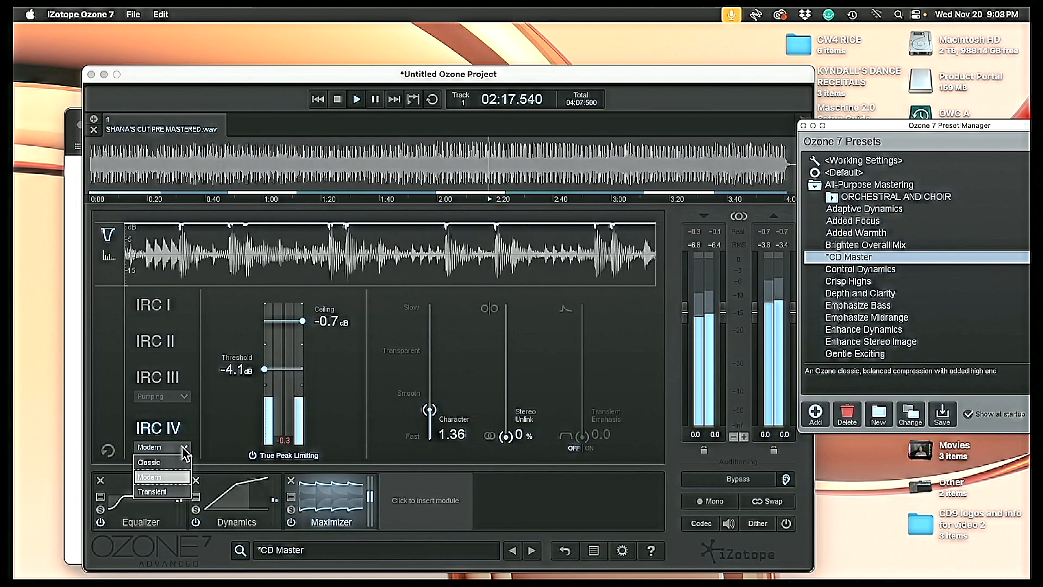
click(185, 452)
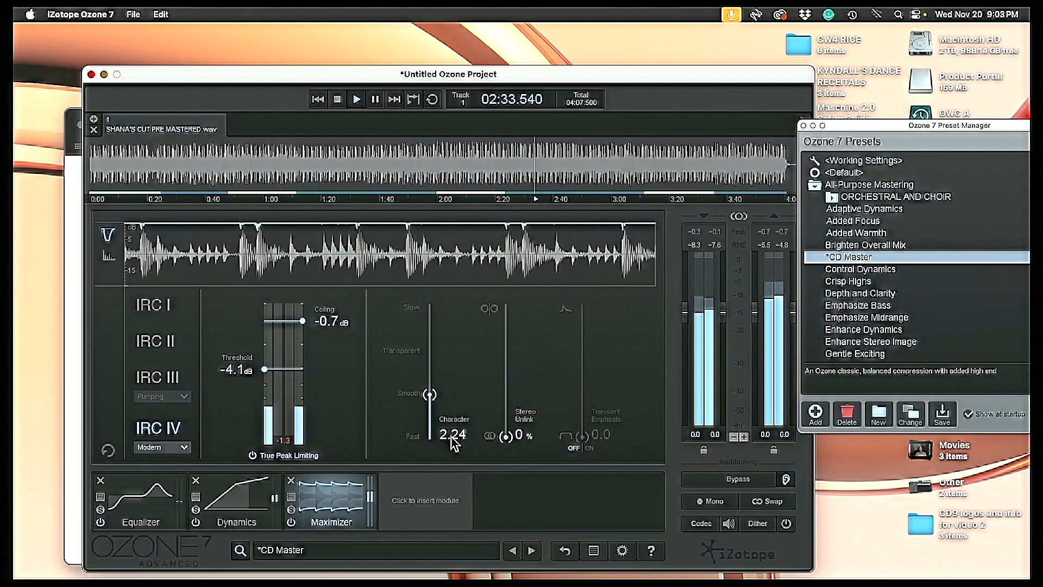
click(720, 478)
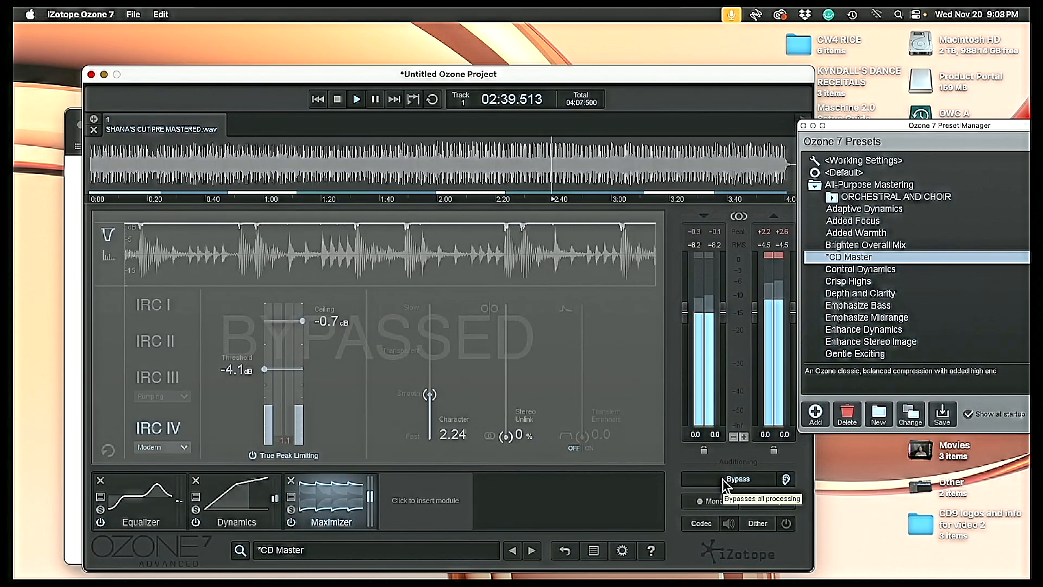
click(723, 480)
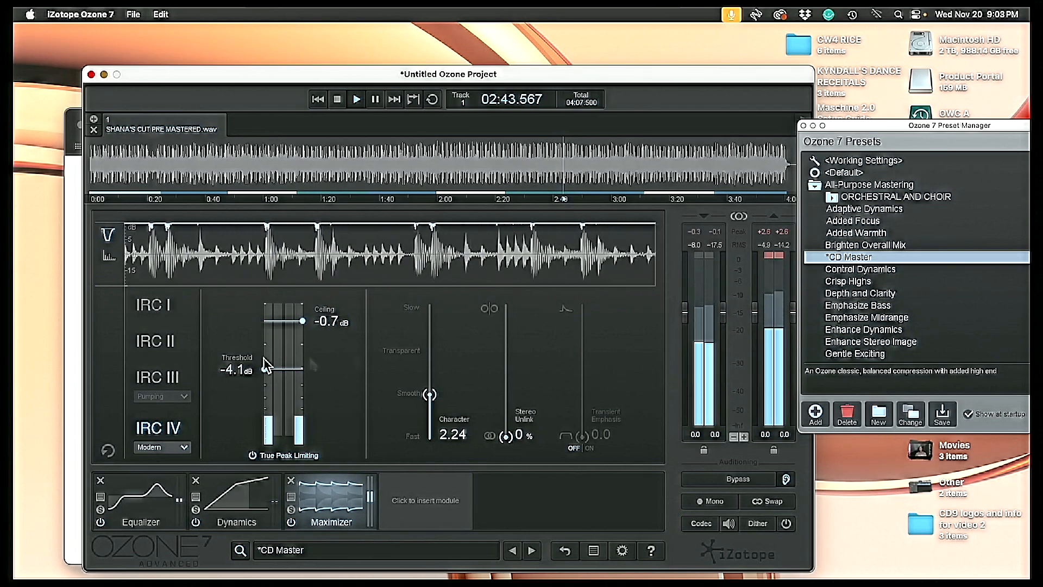
key(space)
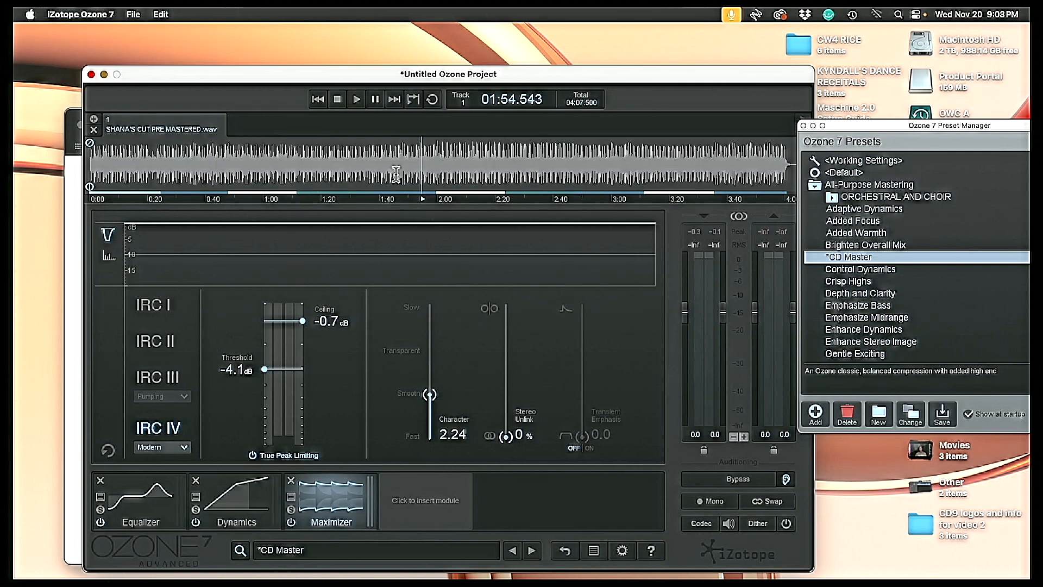
key(space)
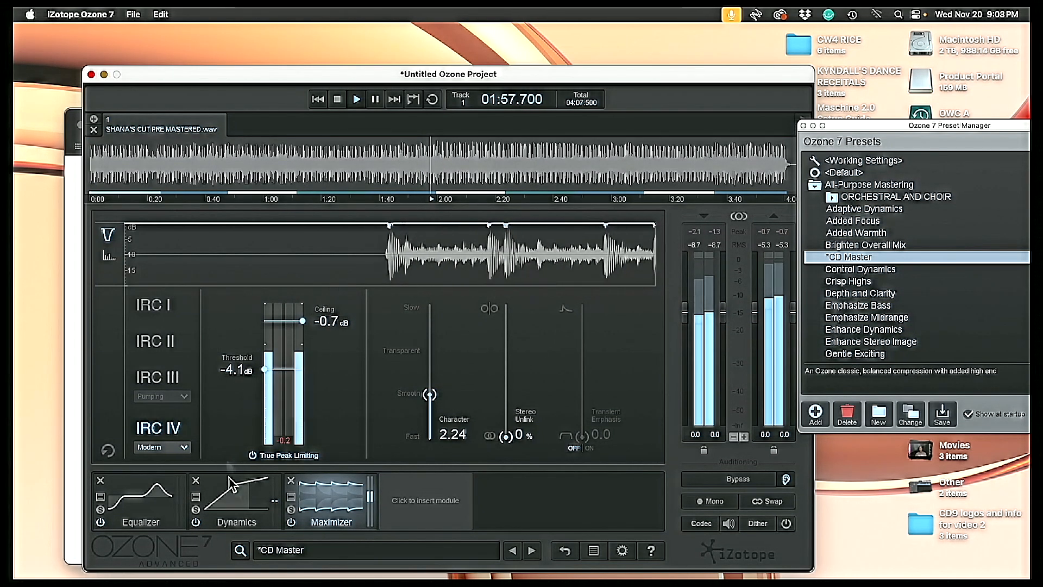
- Solo Band 1 in the Dynamics module and set its limiter attack to 11 ms
click(241, 507)
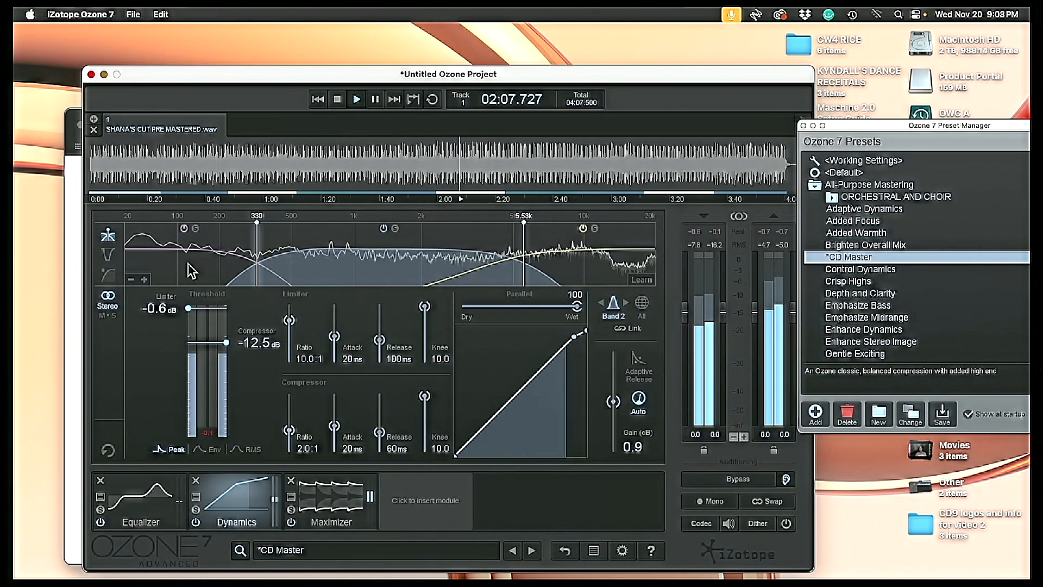
click(196, 230)
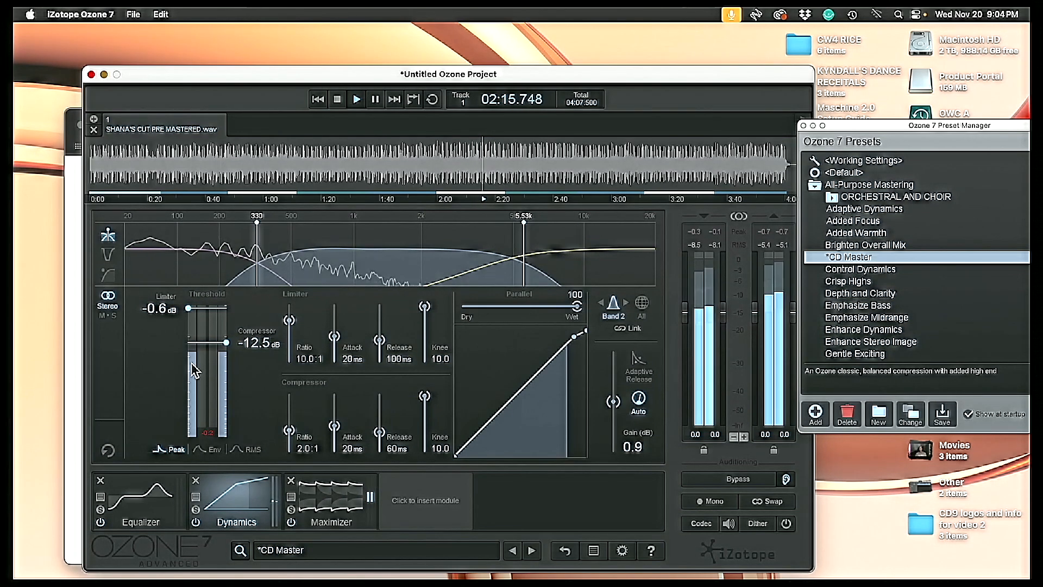
click(212, 268)
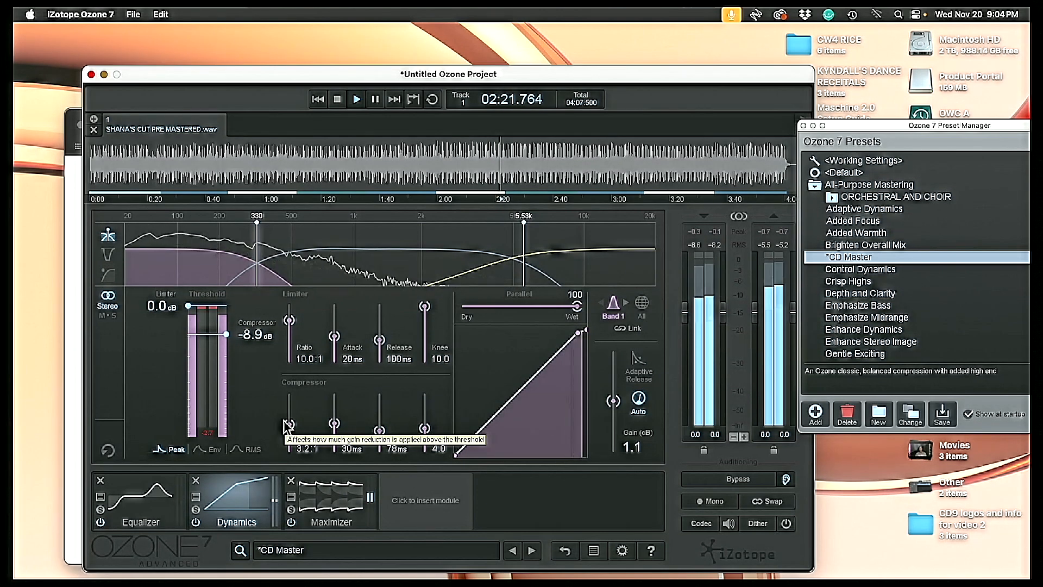
drag(334, 338, 333, 343)
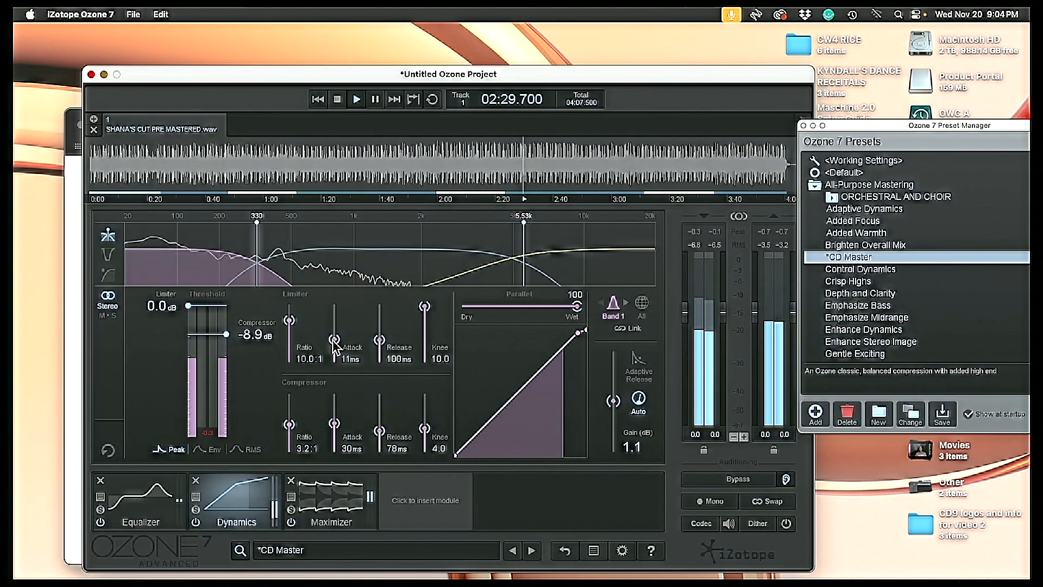
- Raise the Dynamics highpass detection filter's cutoff slightly and lower Band 1's compressor threshold to -10.5 dB
click(108, 278)
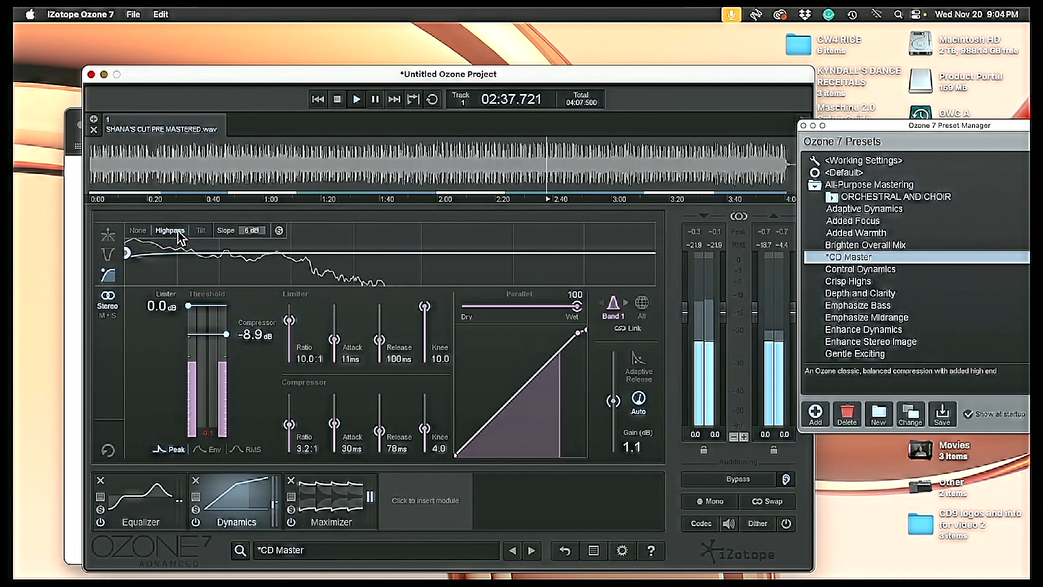
drag(125, 254, 145, 253)
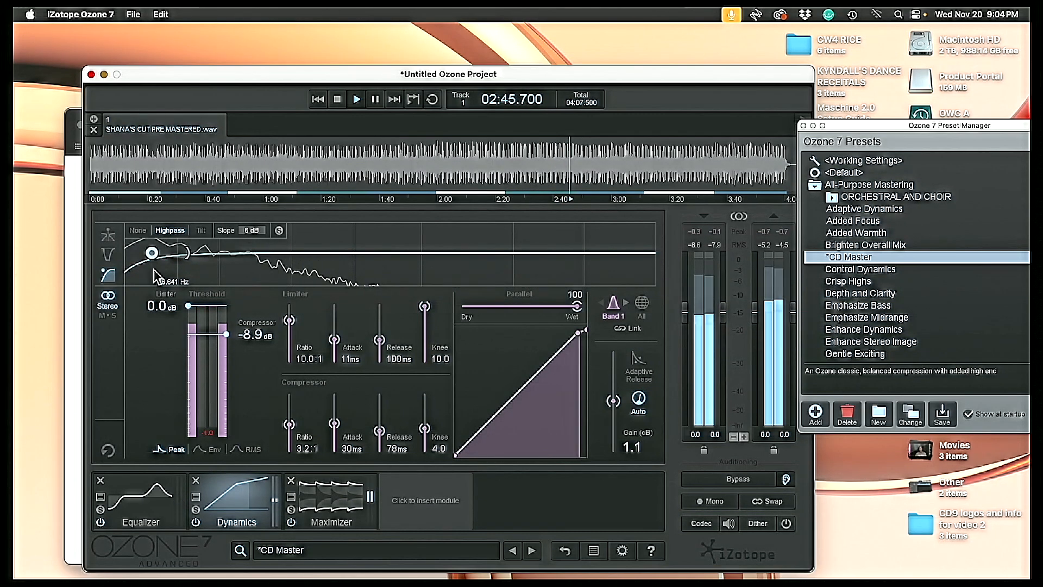
click(108, 237)
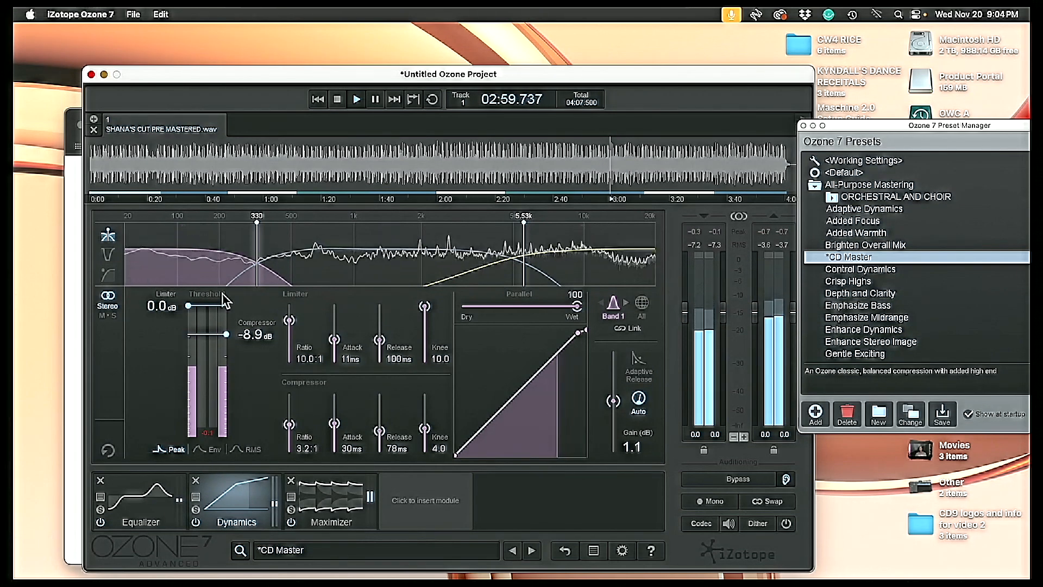
drag(226, 335, 227, 339)
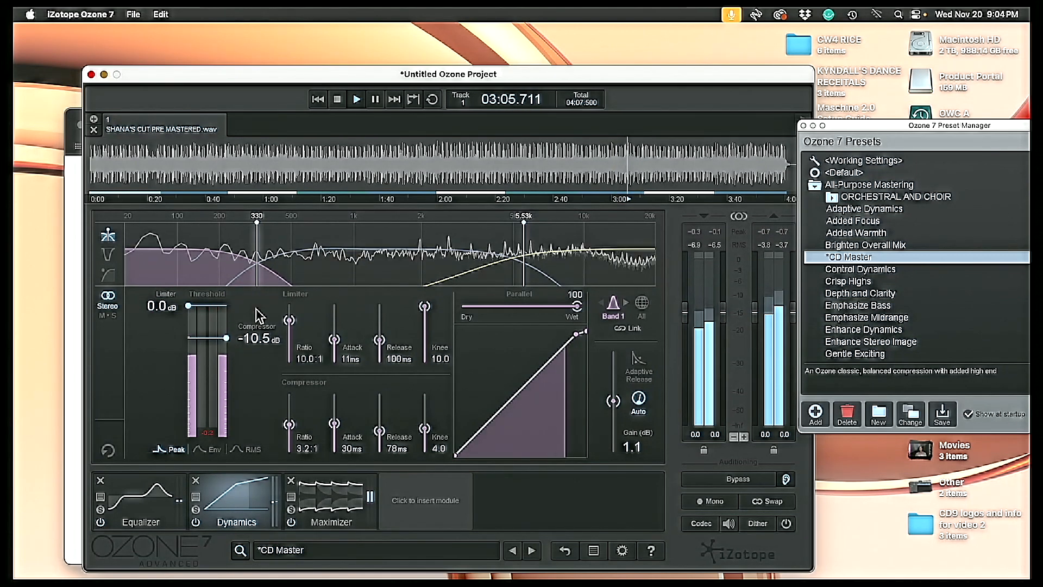
- Replay the track from about 1:50 and lower the Maximizer's threshold to -5.0 dB
click(406, 164)
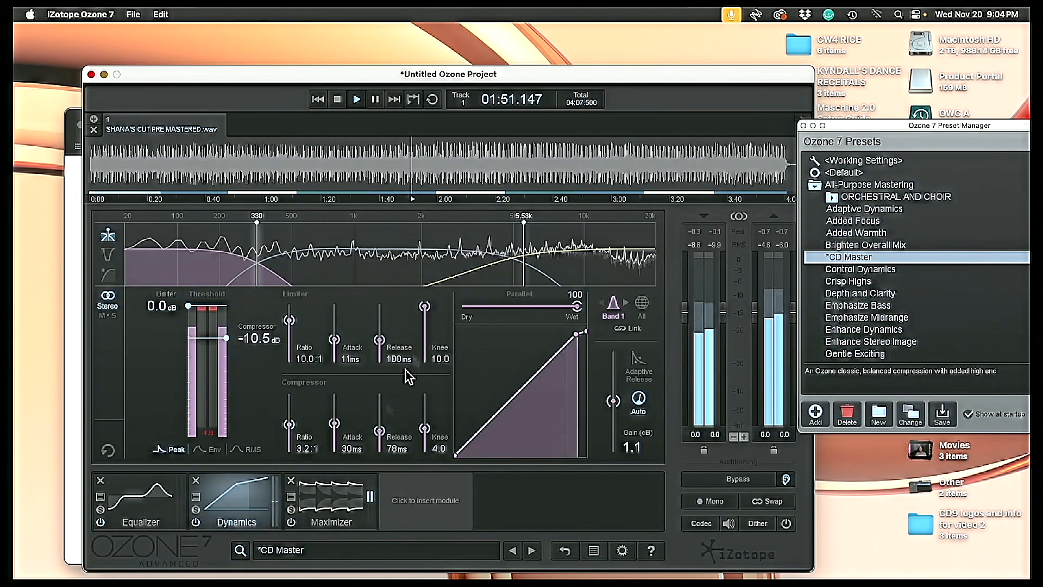
click(330, 503)
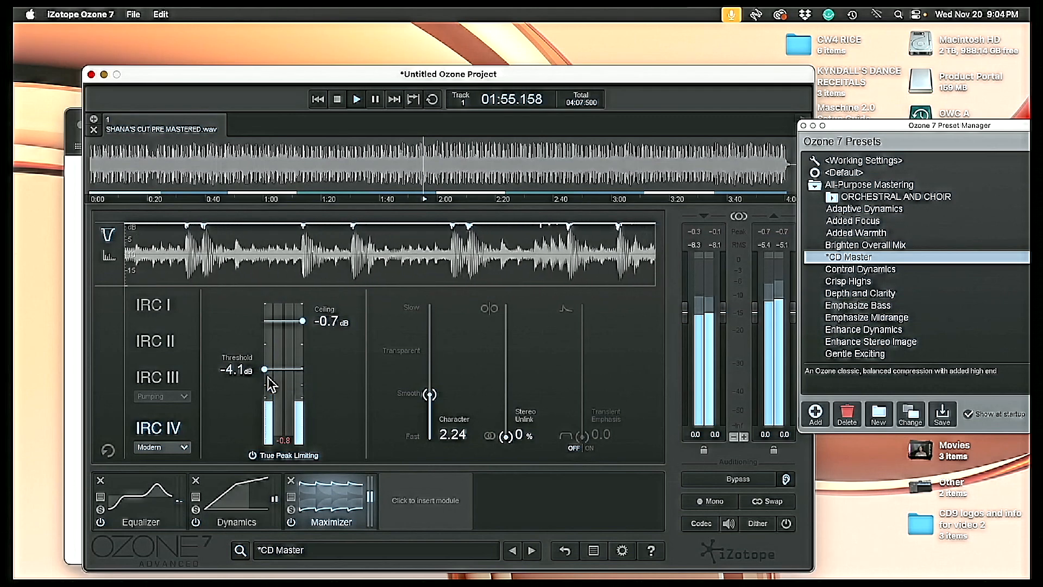
drag(265, 370, 264, 377)
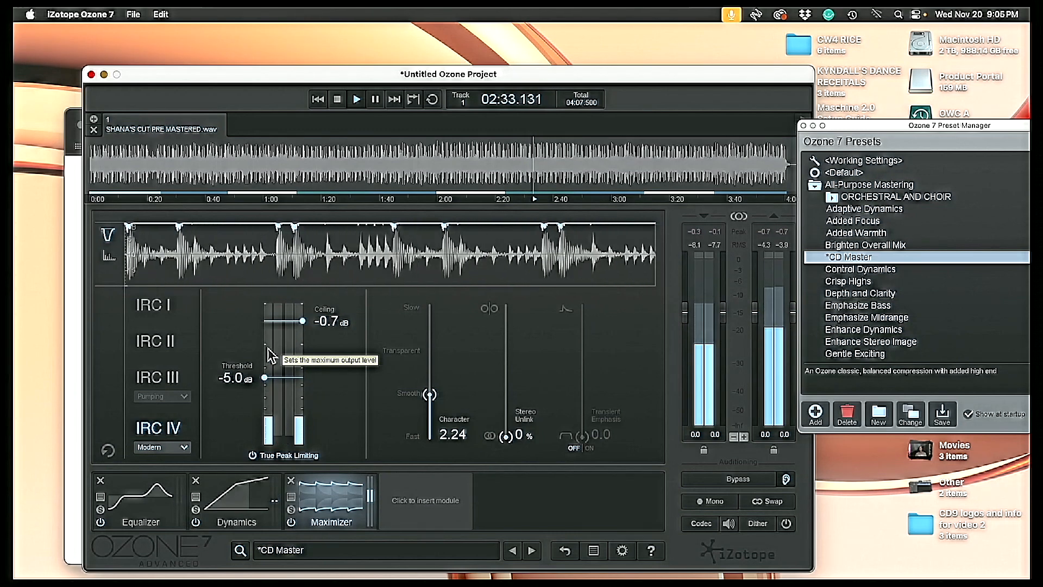
- Stop playback and save the project as SHANA'S CUT in the SHANA 1/SHANAS CUT folder on the MY MUSIC PROJECTS OWC B drive
key(space)
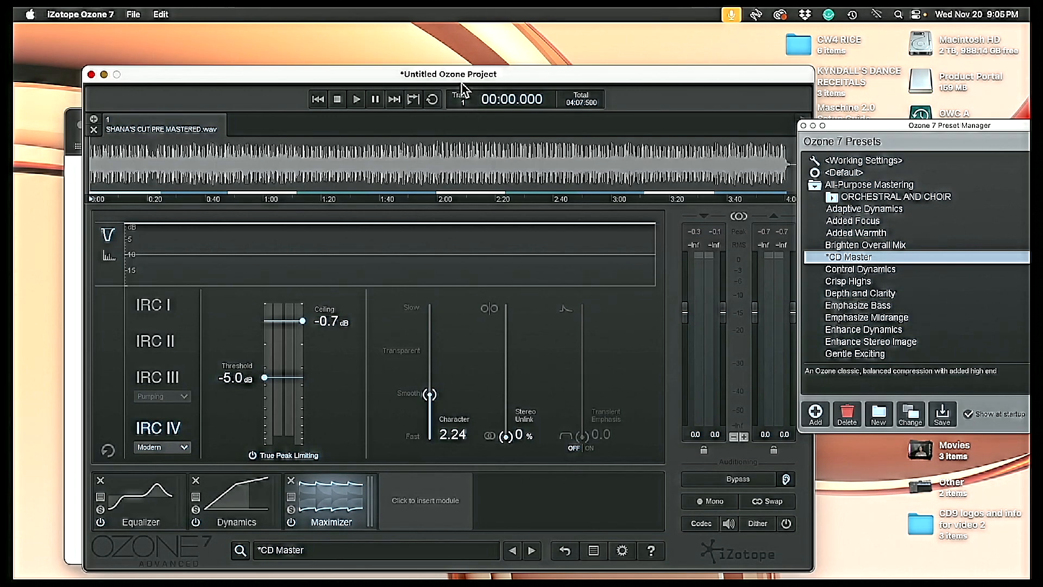
click(131, 15)
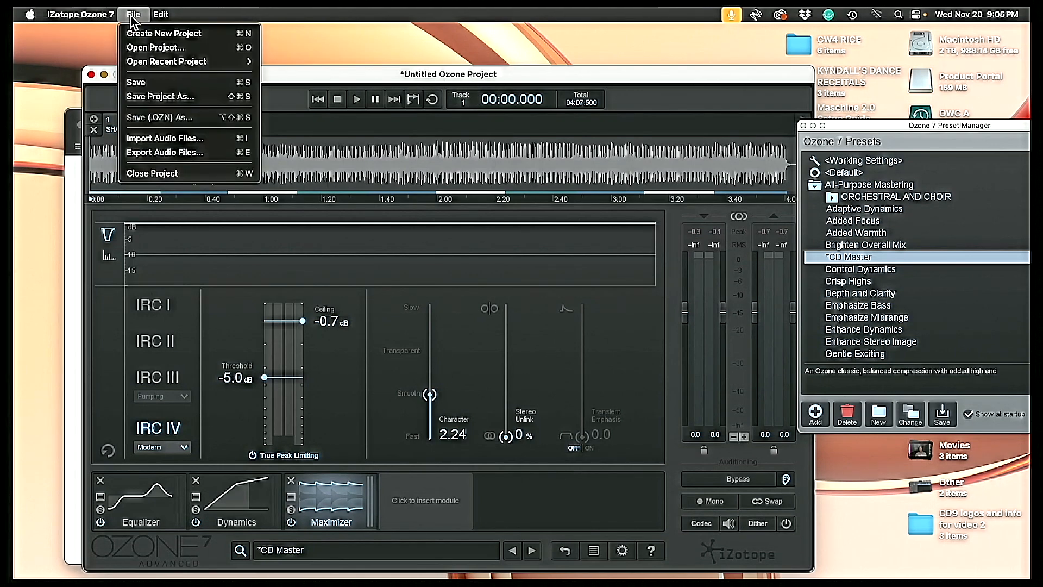
click(137, 98)
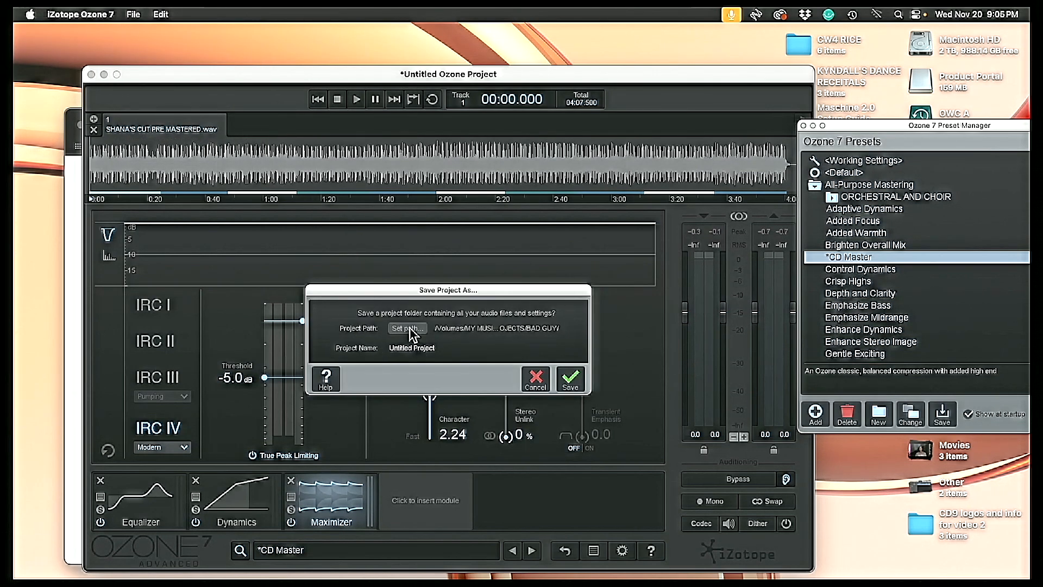
click(406, 329)
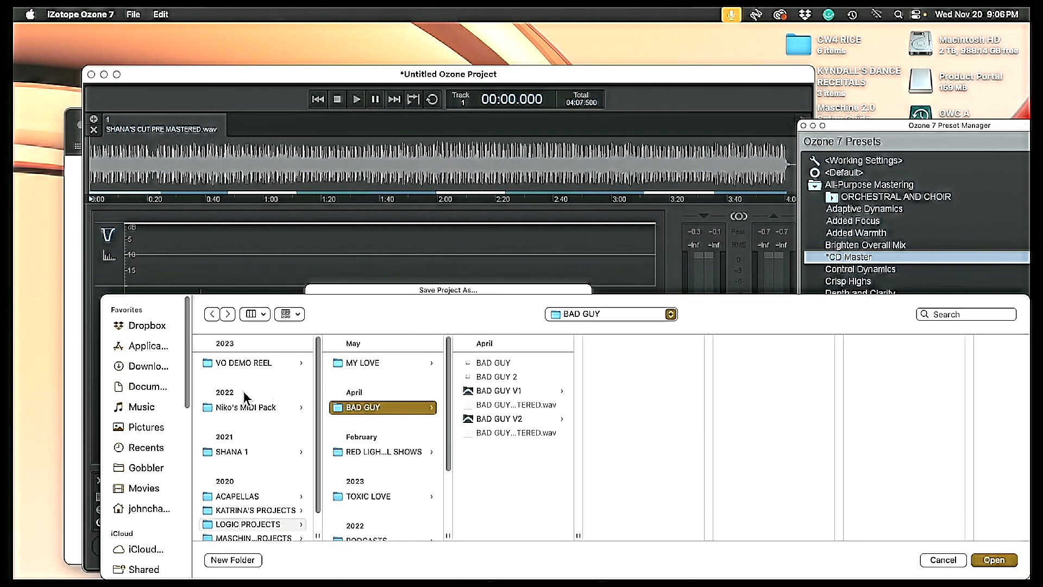
scroll(147, 424, down, 10)
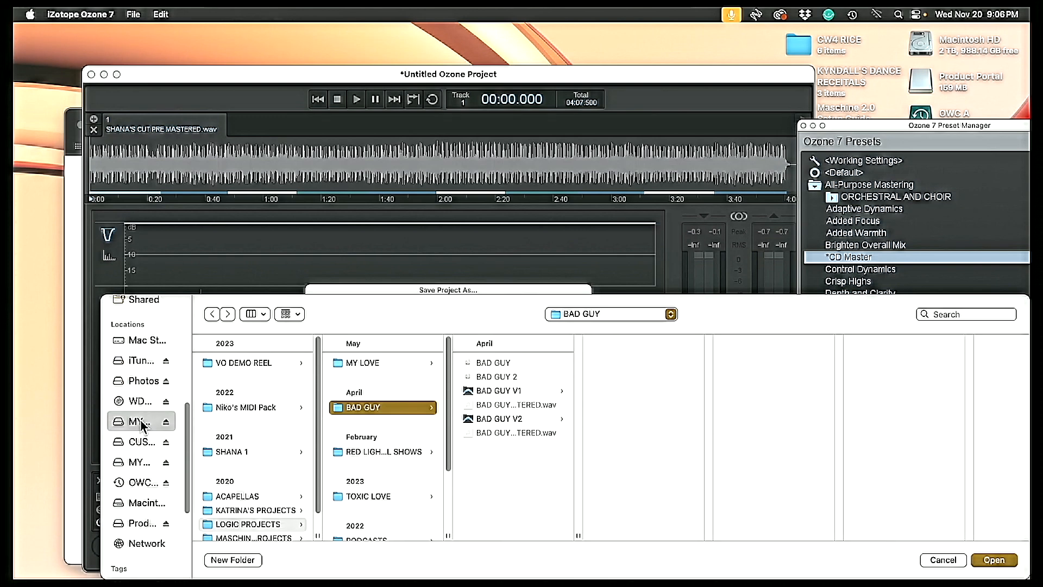
click(140, 422)
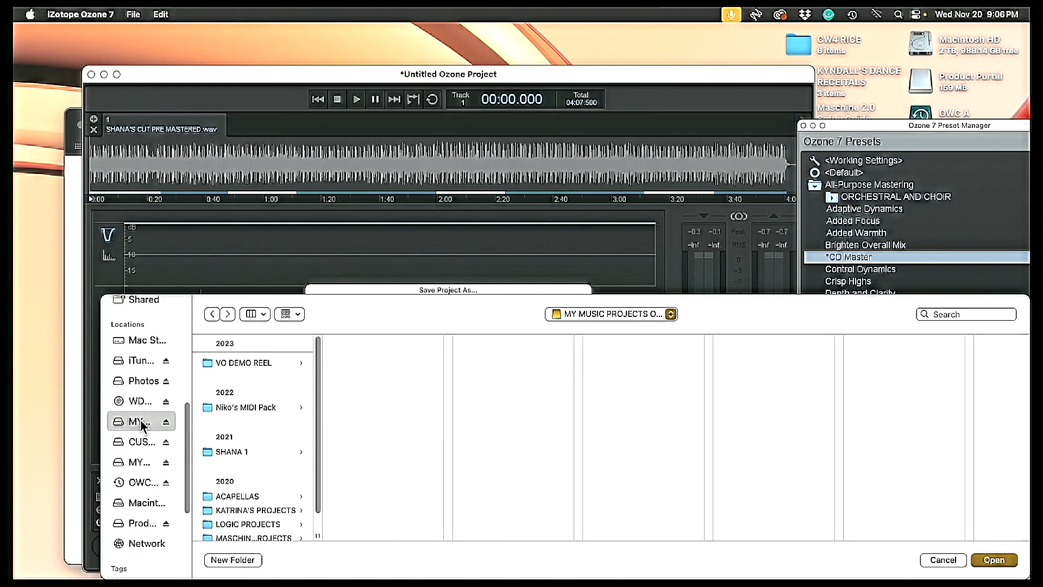
click(244, 452)
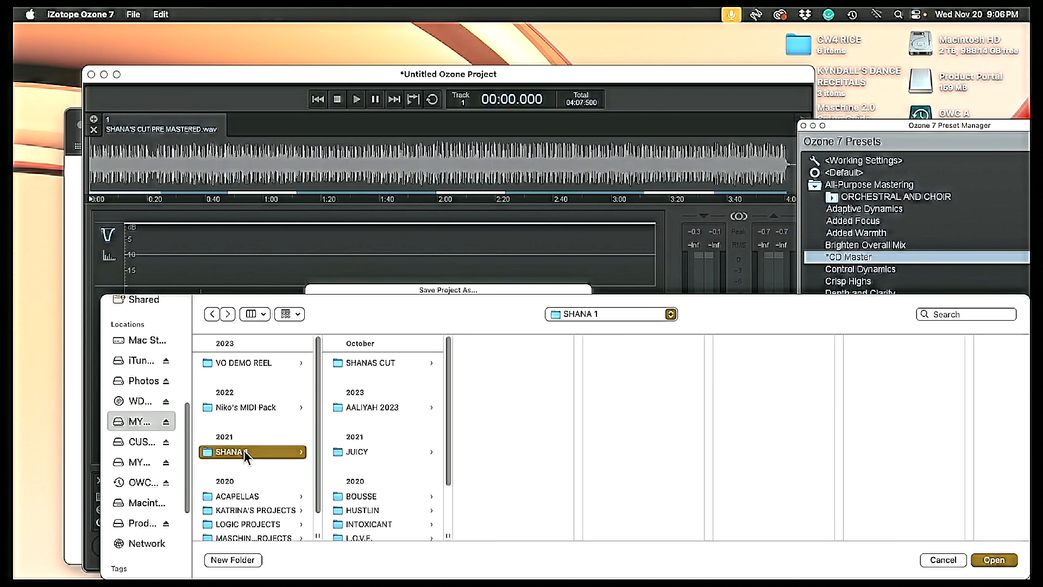
click(385, 363)
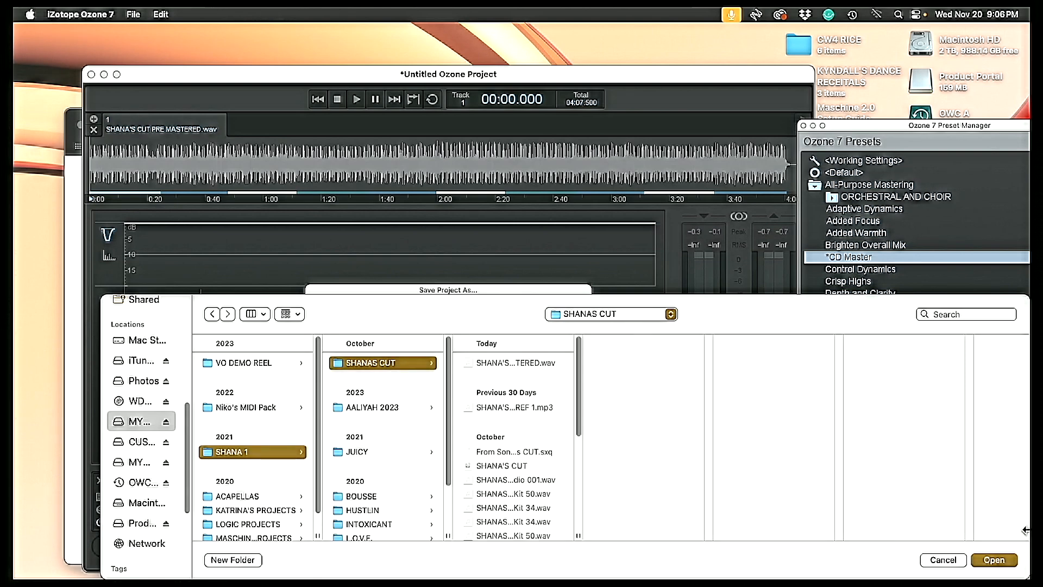
click(994, 560)
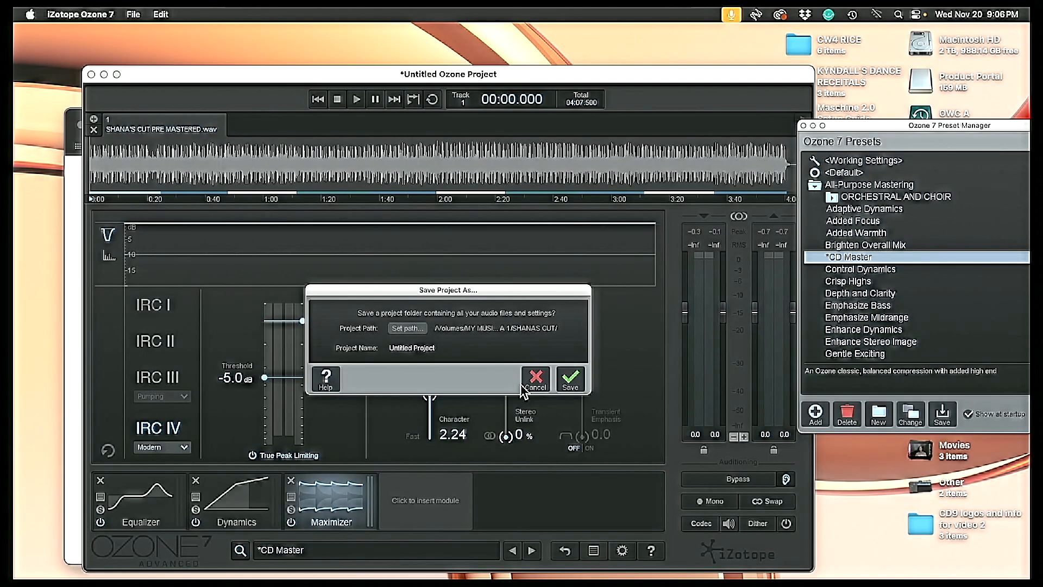
click(446, 349)
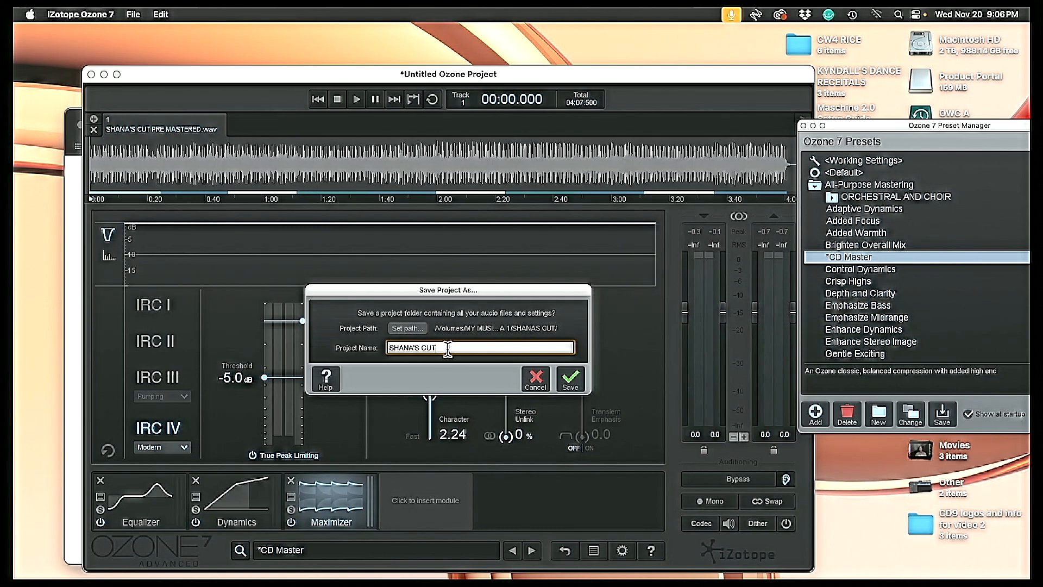
click(570, 377)
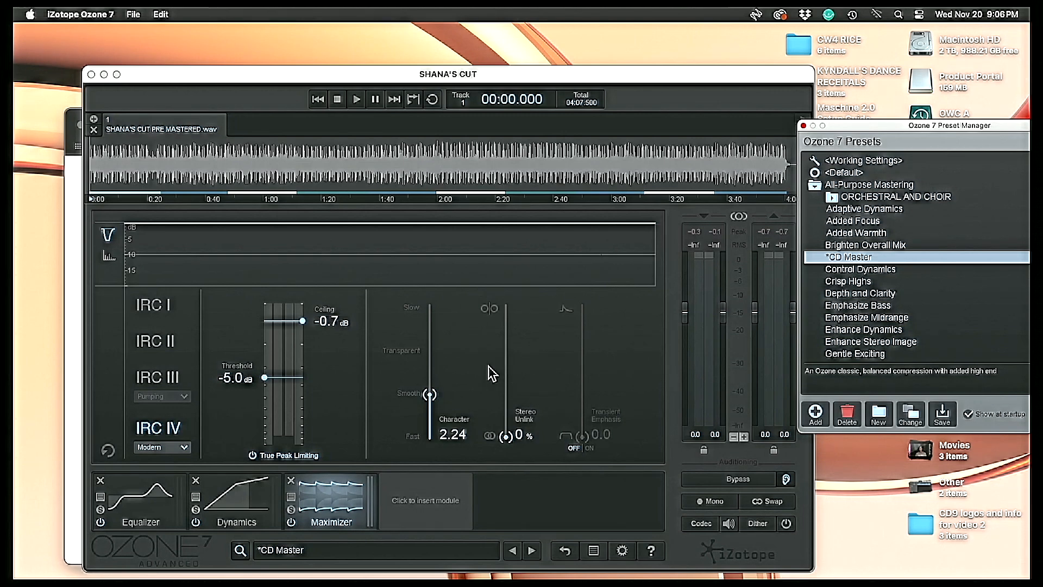
- Start an audio export of the current track and change its filename to SHANA'S CUT MASTERED.wav
click(133, 16)
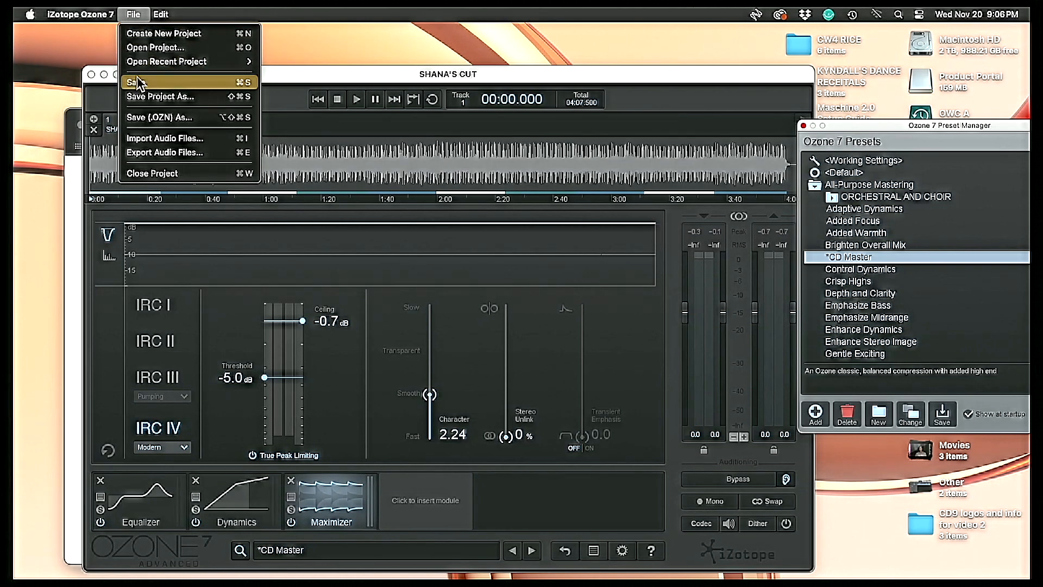
click(162, 154)
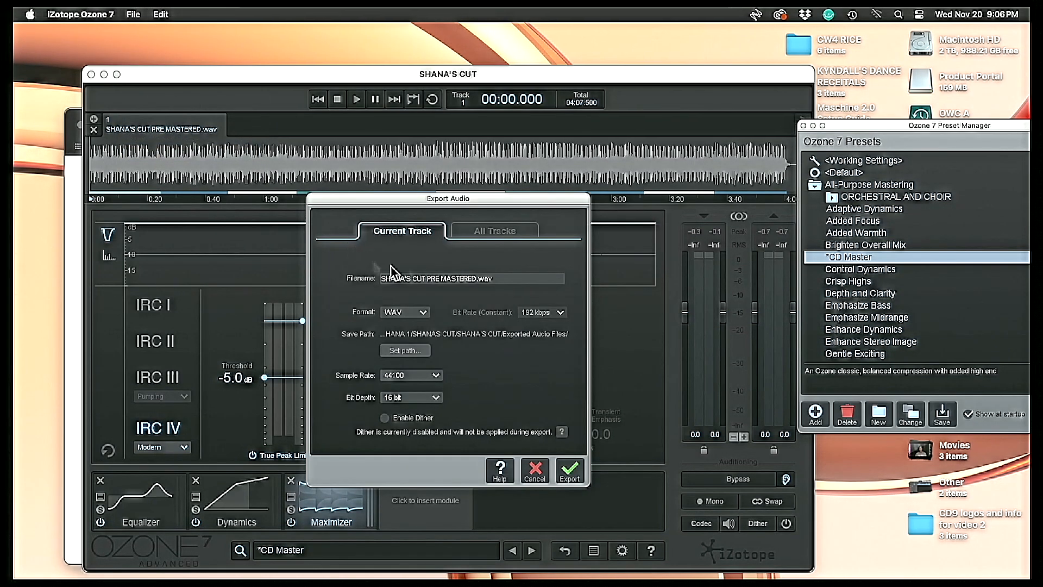
click(428, 278)
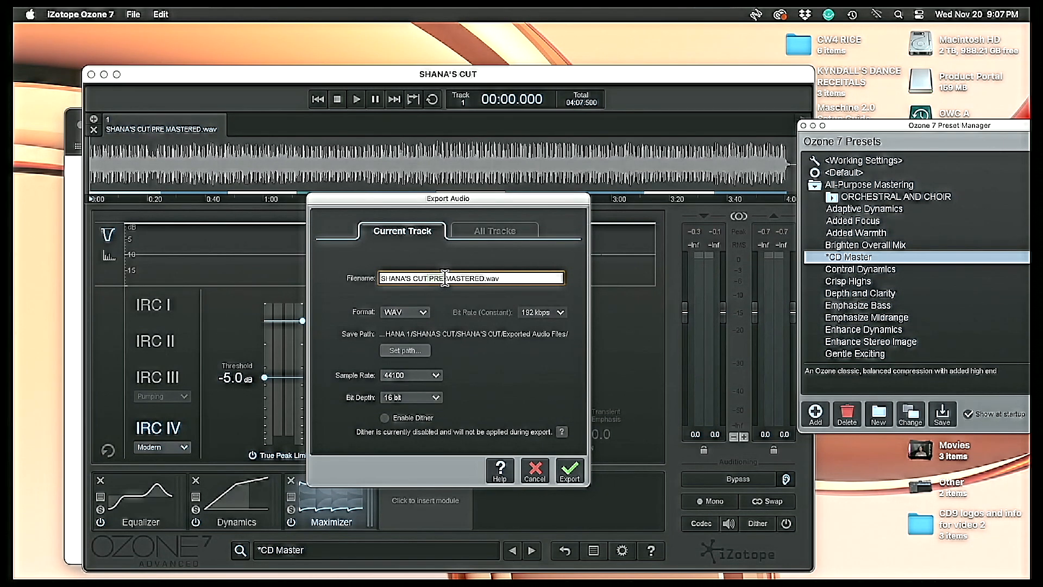
click(445, 279)
key(BackSpace)
key(BackSpace)
key(BackSpace)
key(BackSpace)
key(BackSpace)
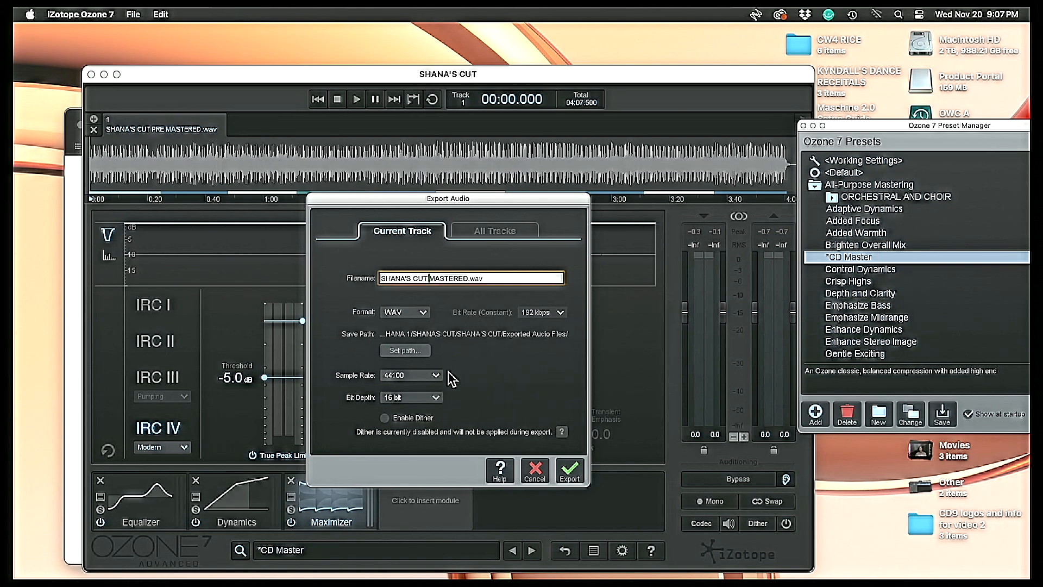
- Set the export bit depth to 24 bit and export the WAV file
click(437, 402)
click(415, 414)
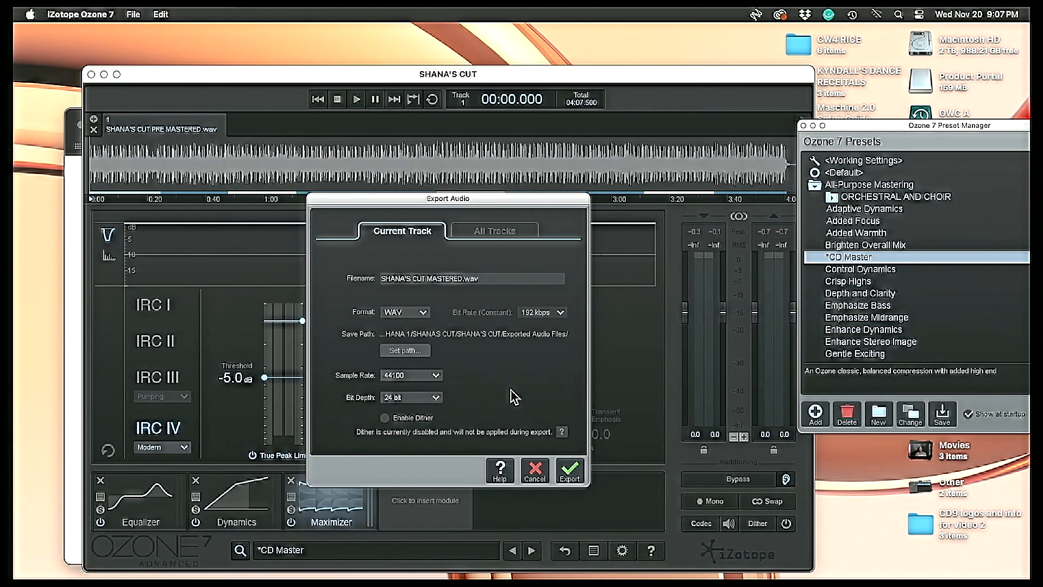
click(570, 476)
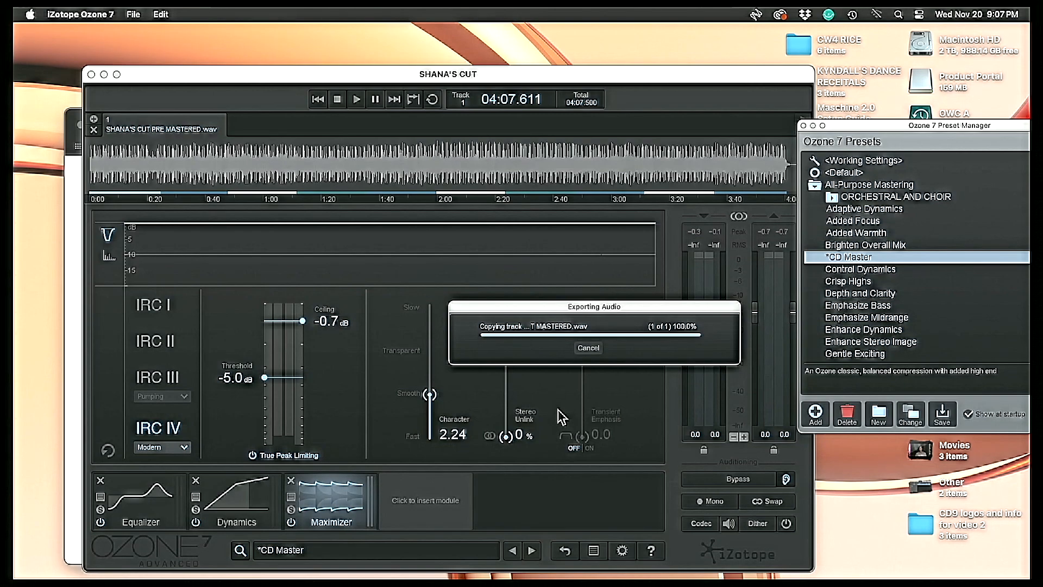
- Move the project window and the Preset Manager clear of the desktop drives, and close the Preset Manager
drag(491, 70, 520, 87)
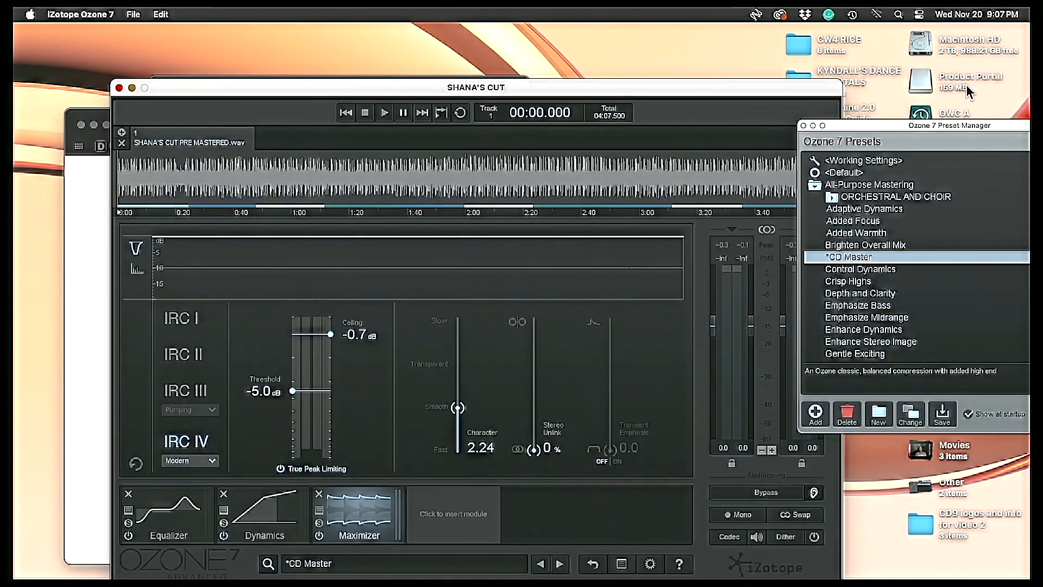
drag(939, 126, 674, 111)
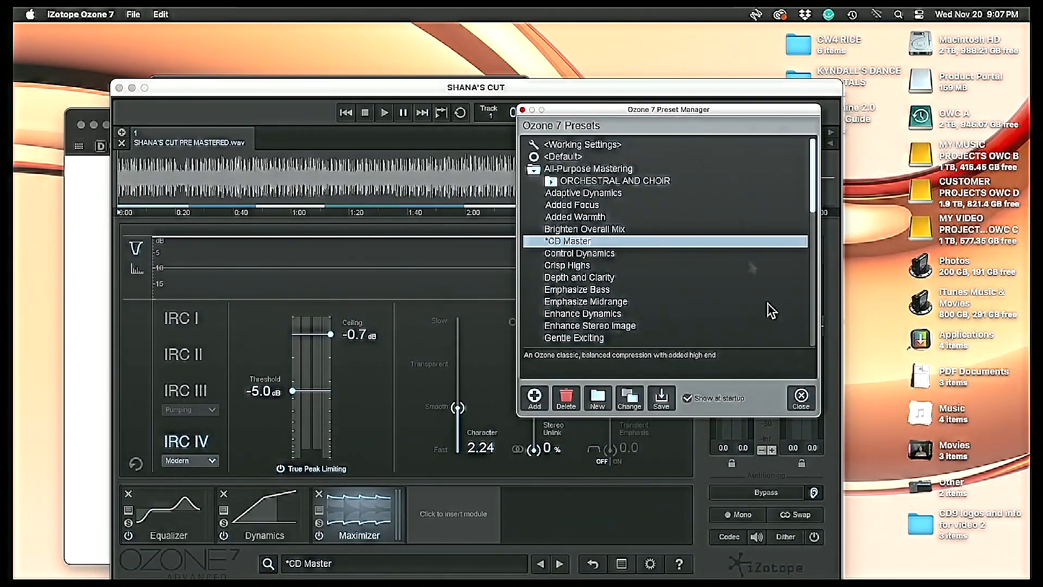
click(800, 398)
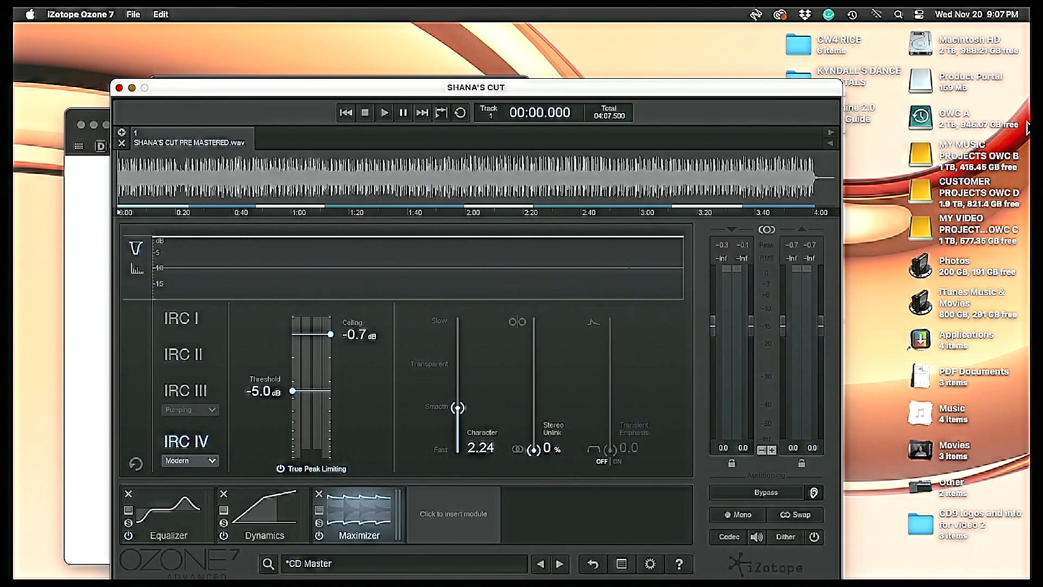
- In Finder, open SHANA'S CUT MASTERED.wav from the SHANA'S CUT project's Exported Audio Files folder with QuickTime Player
double_click(919, 161)
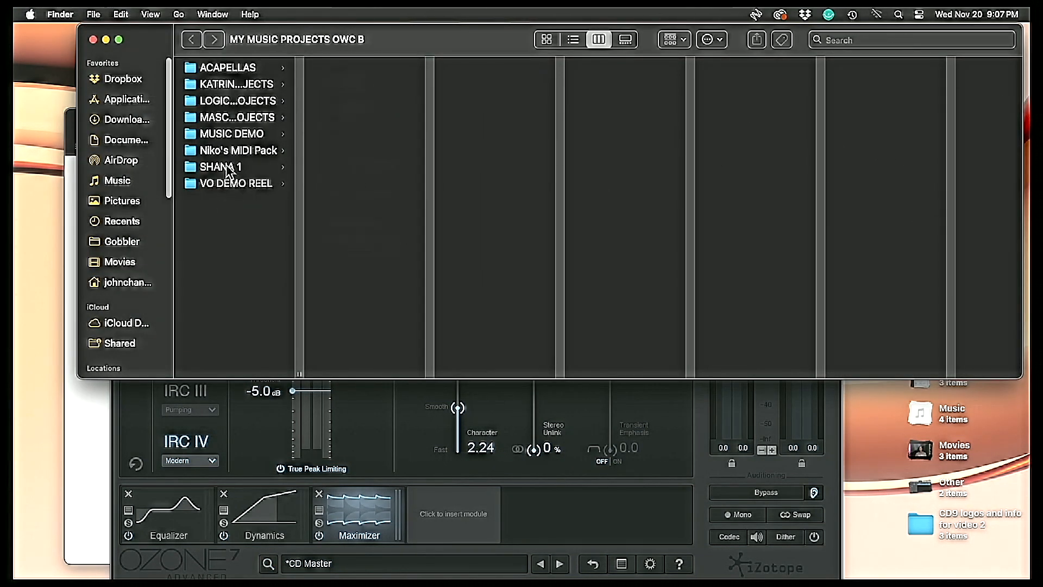
click(228, 167)
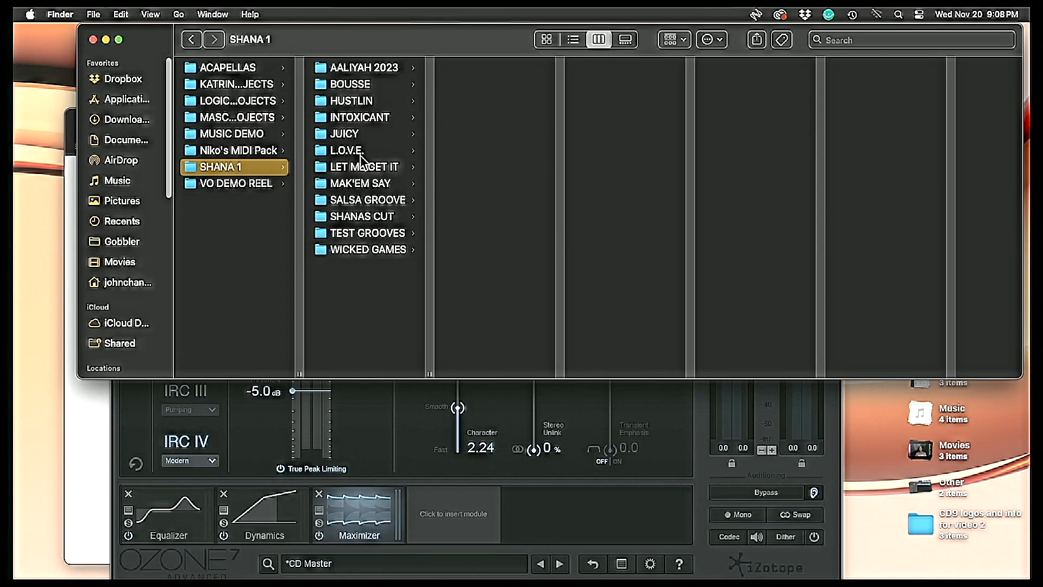
click(360, 219)
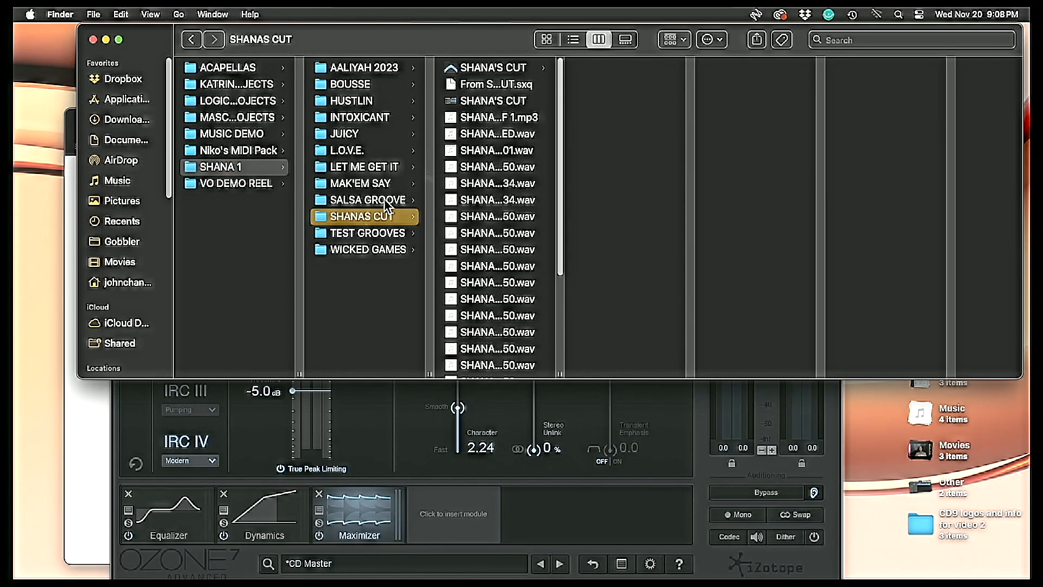
click(511, 70)
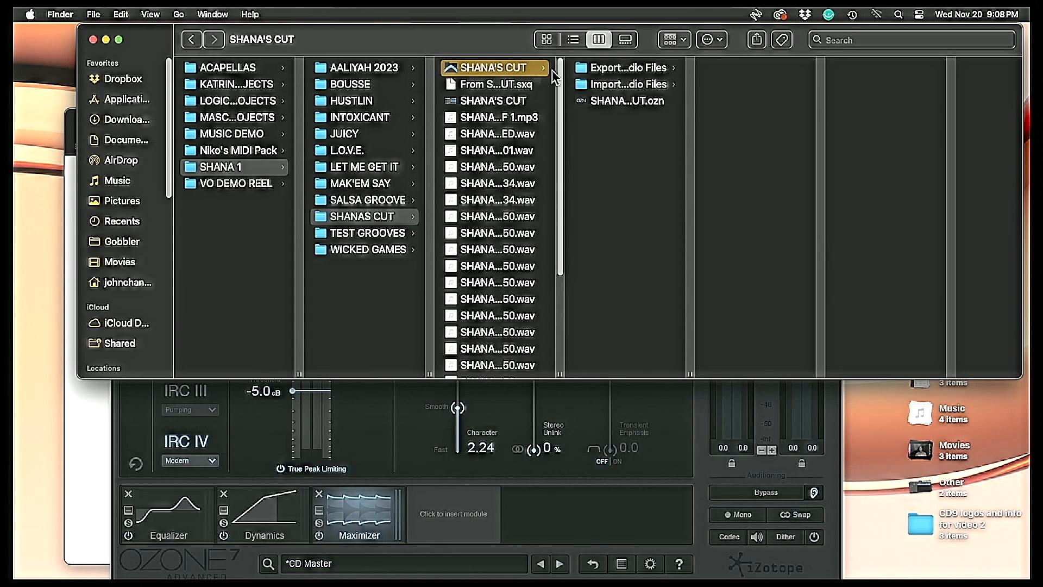
click(597, 72)
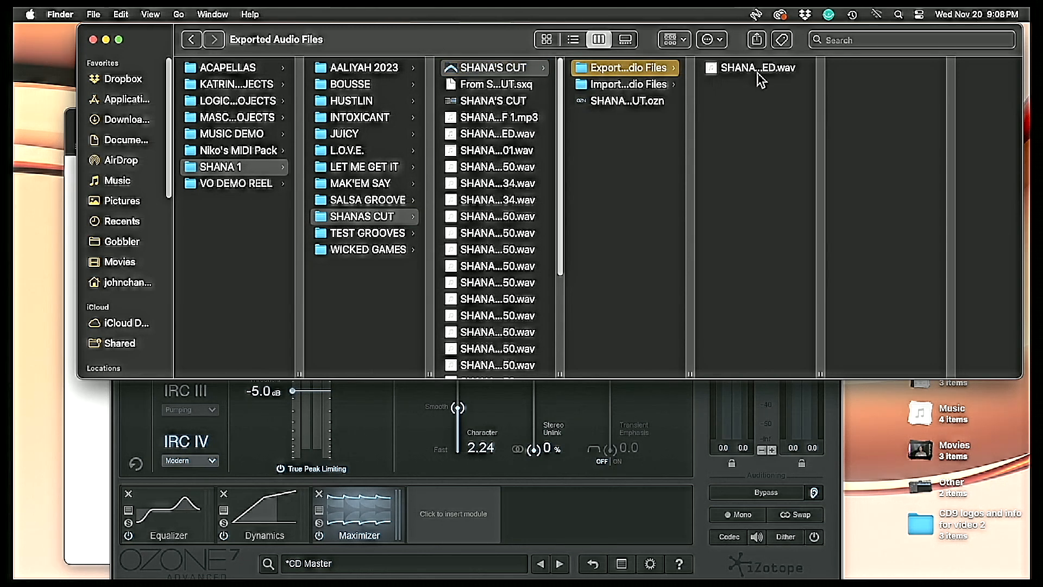
right_click(753, 71)
mouse_move(777, 90)
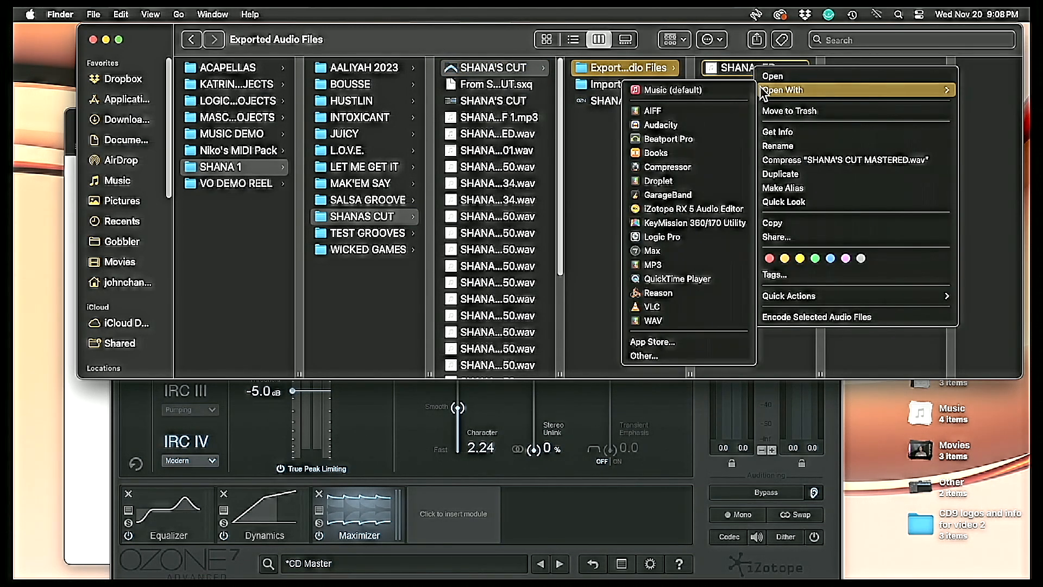
click(698, 279)
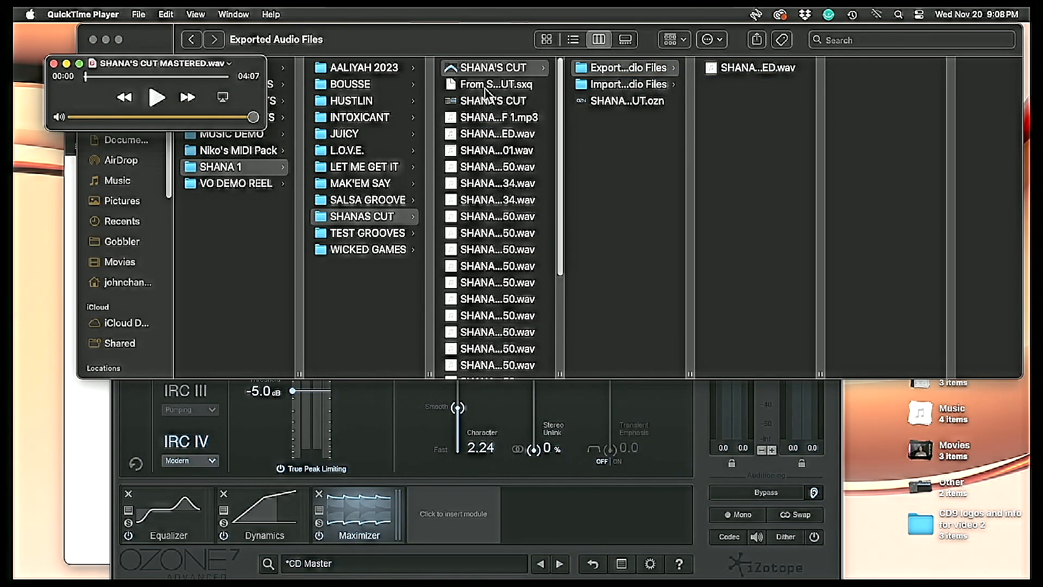
- Open SHANA'S CUT PRE MASTERED.wav from the SHANAS CUT folder in QuickTime Player and place its window below the mastered file's player
click(491, 136)
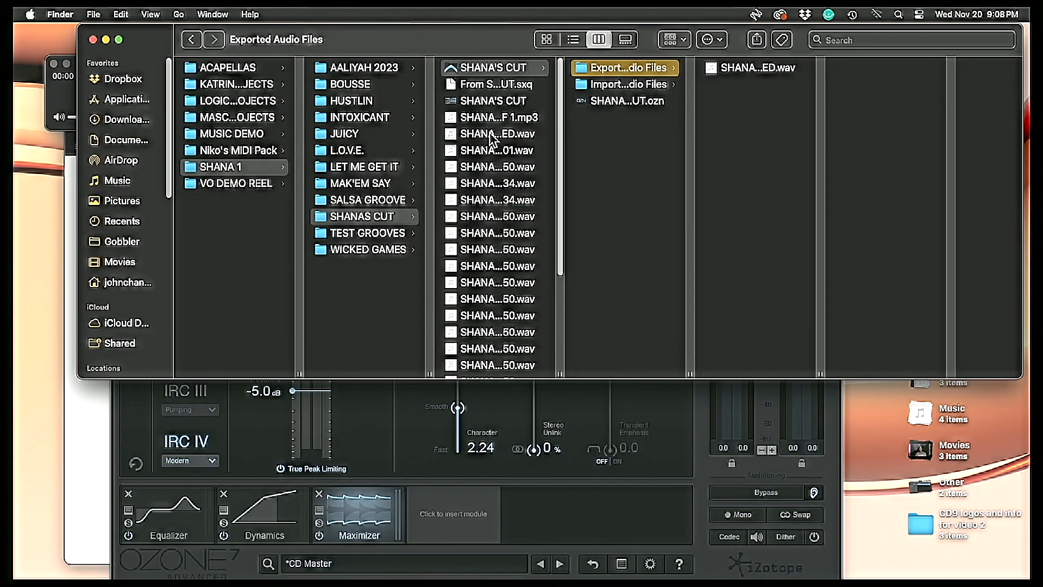
right_click(492, 139)
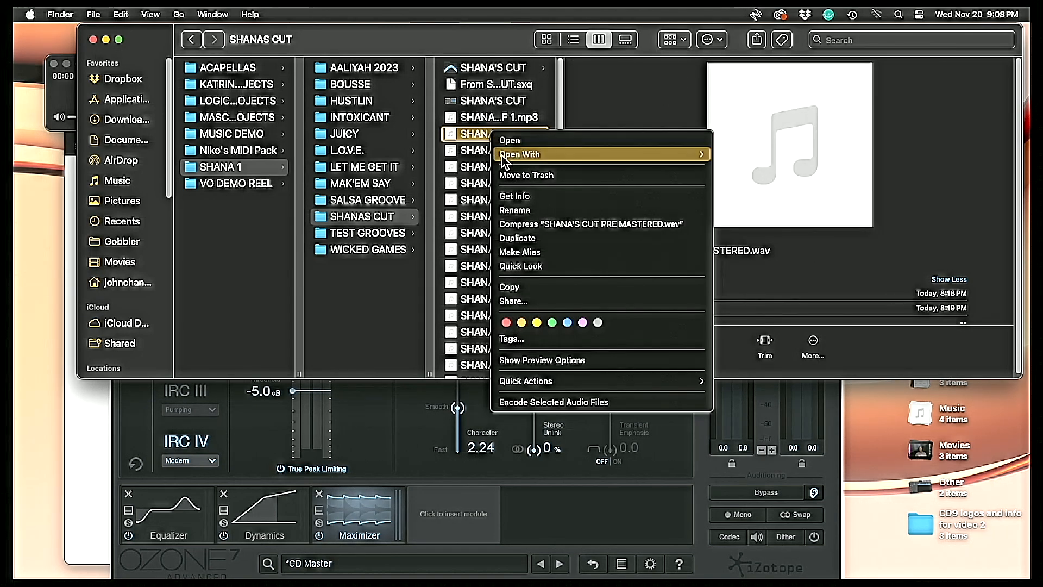
mouse_move(509, 161)
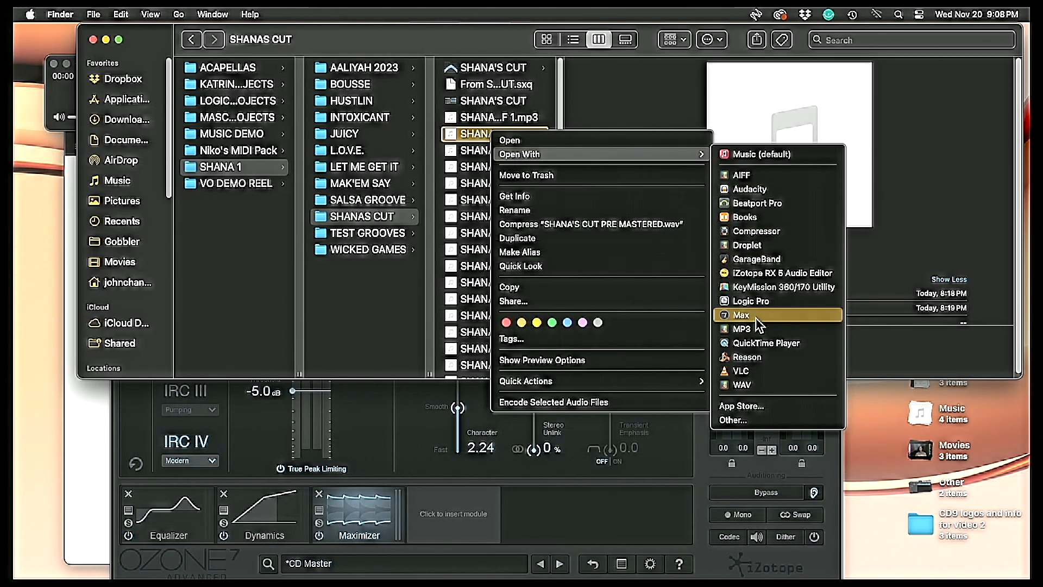
click(765, 343)
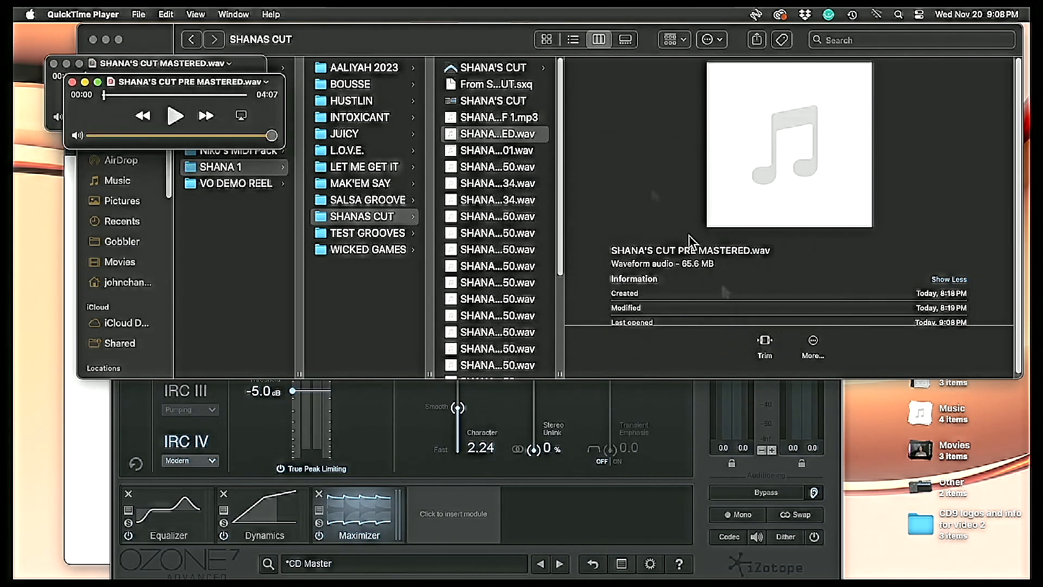
drag(209, 95, 196, 222)
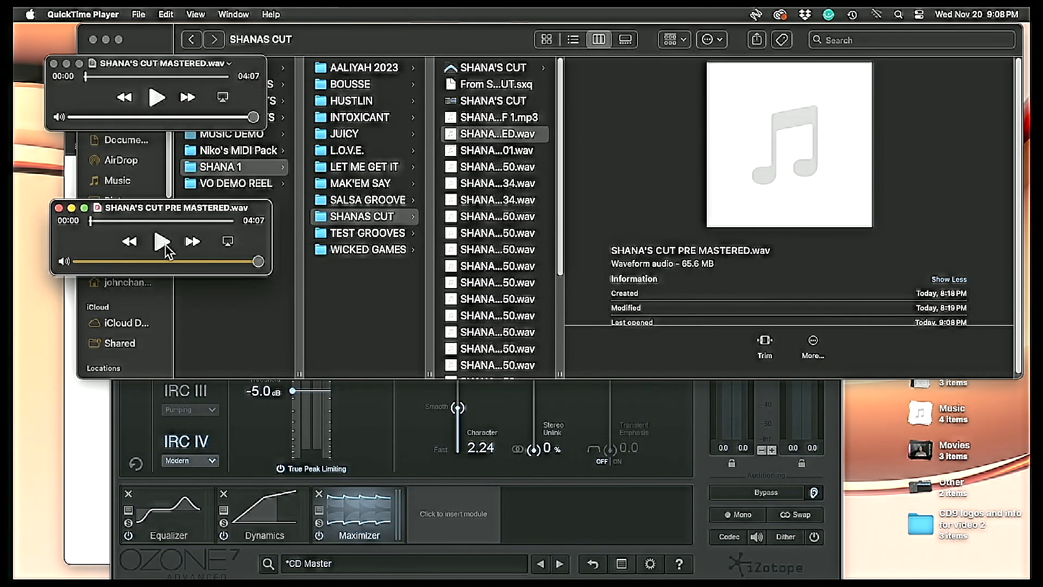
- Play the pre-mastered file and the mastered file in turn to compare their sound
click(162, 242)
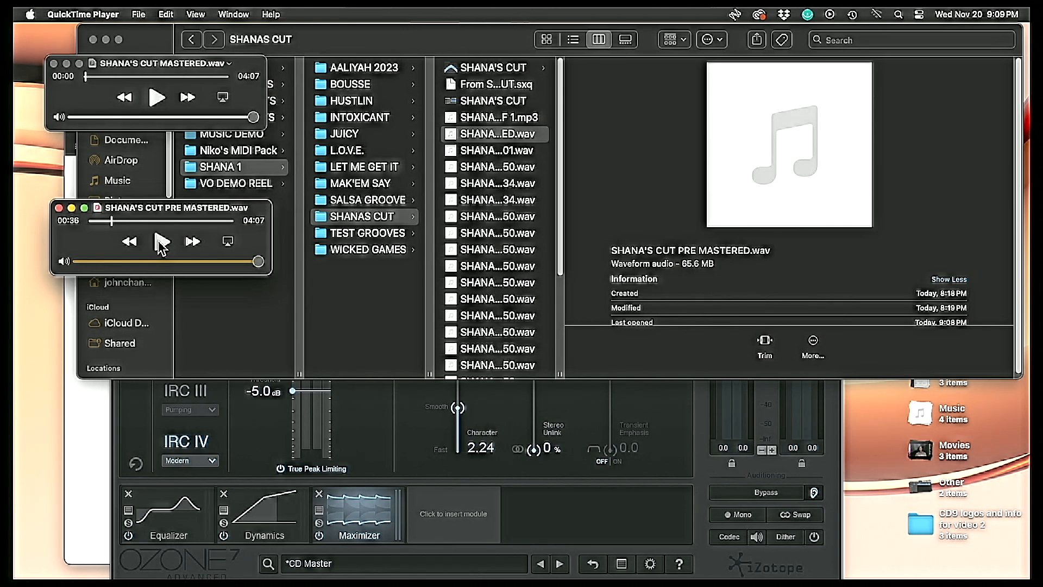
click(157, 101)
click(156, 99)
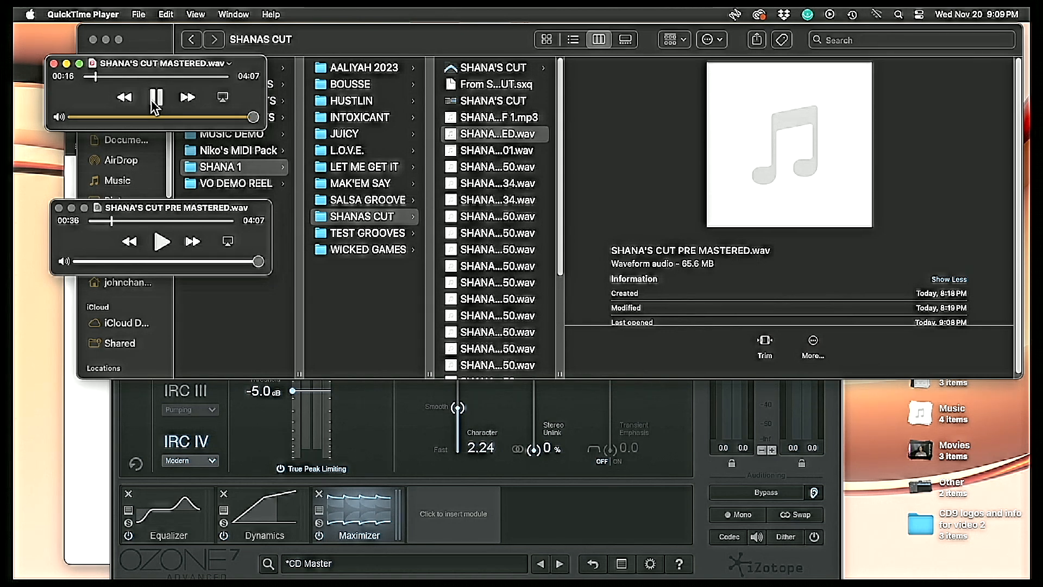
click(156, 100)
click(156, 98)
click(156, 97)
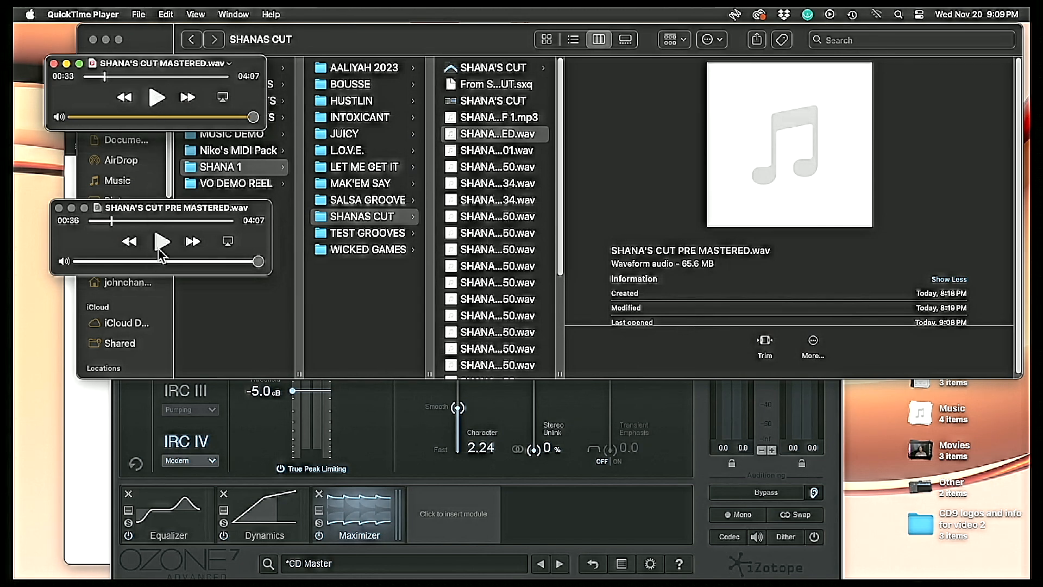
- Resume the pre-mastered file from 0:36 and the mastered file from 0:33, one after the other, to compare the same passage
click(160, 243)
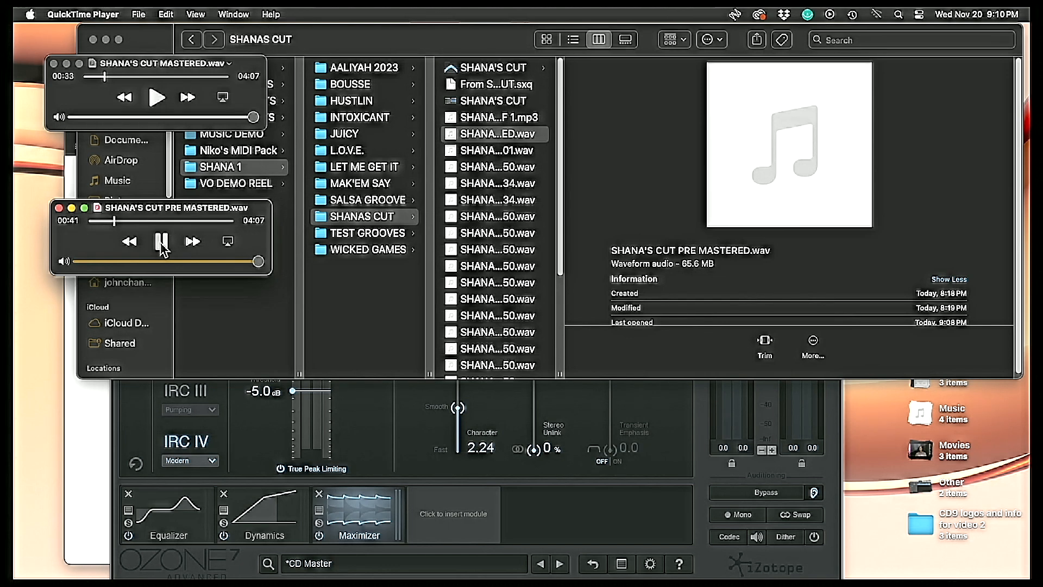
click(162, 243)
click(162, 241)
click(161, 243)
click(156, 98)
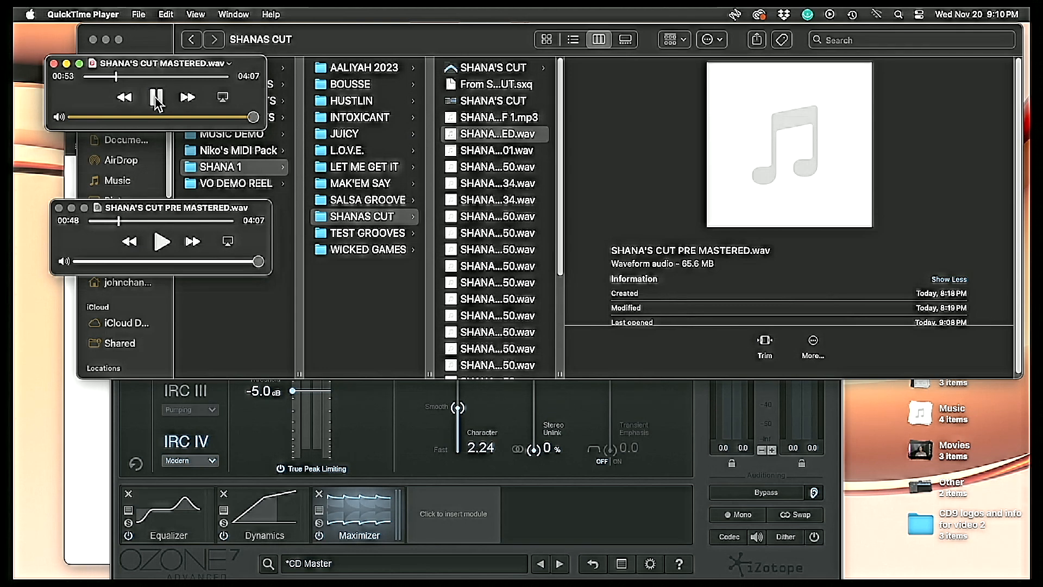
click(156, 99)
- Compare a further passage by playing the pre-mastered file to 1:00 and the mastered file onward from 0:55
click(162, 243)
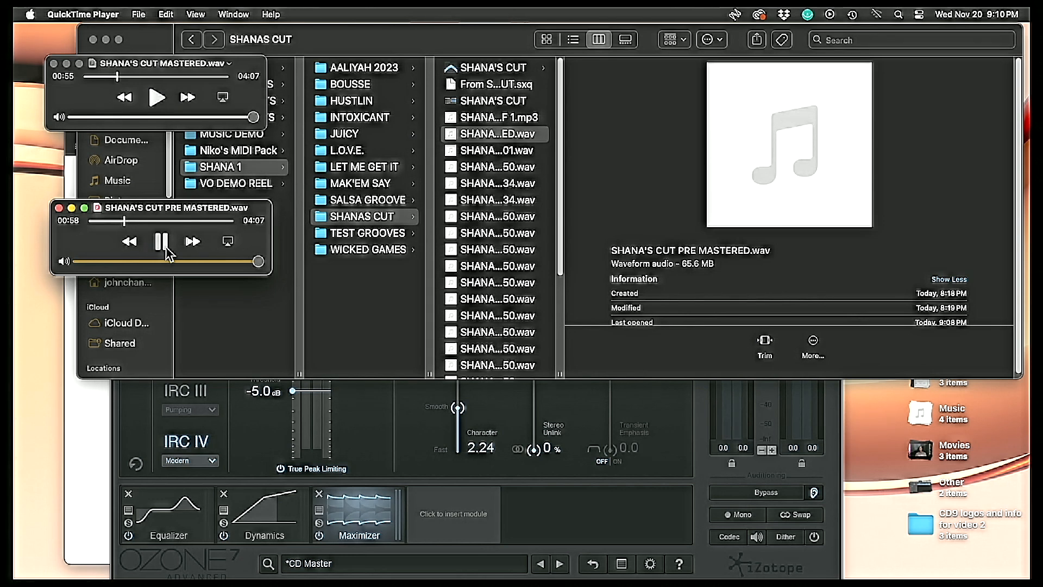
click(160, 242)
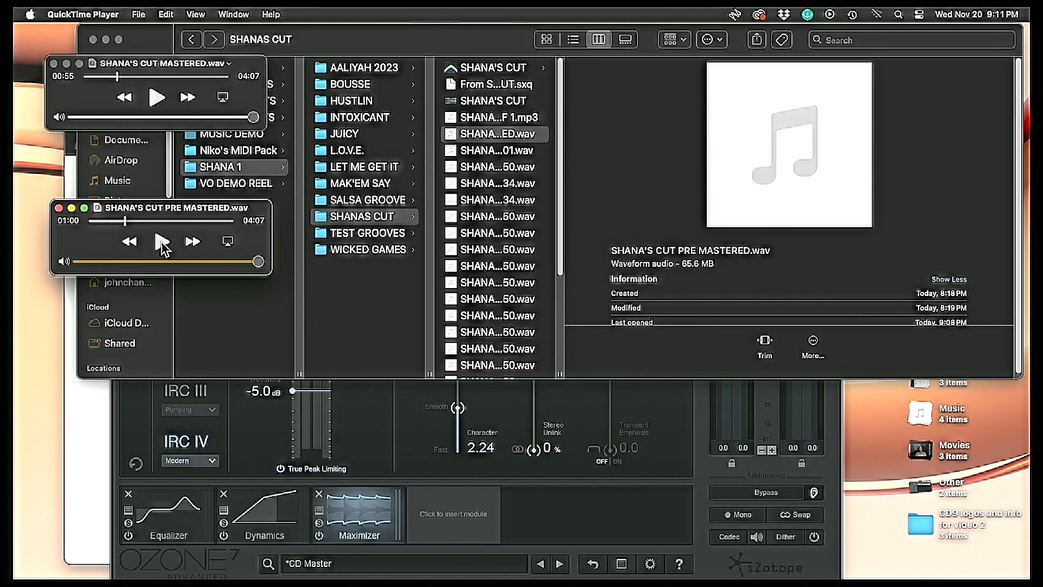
click(157, 99)
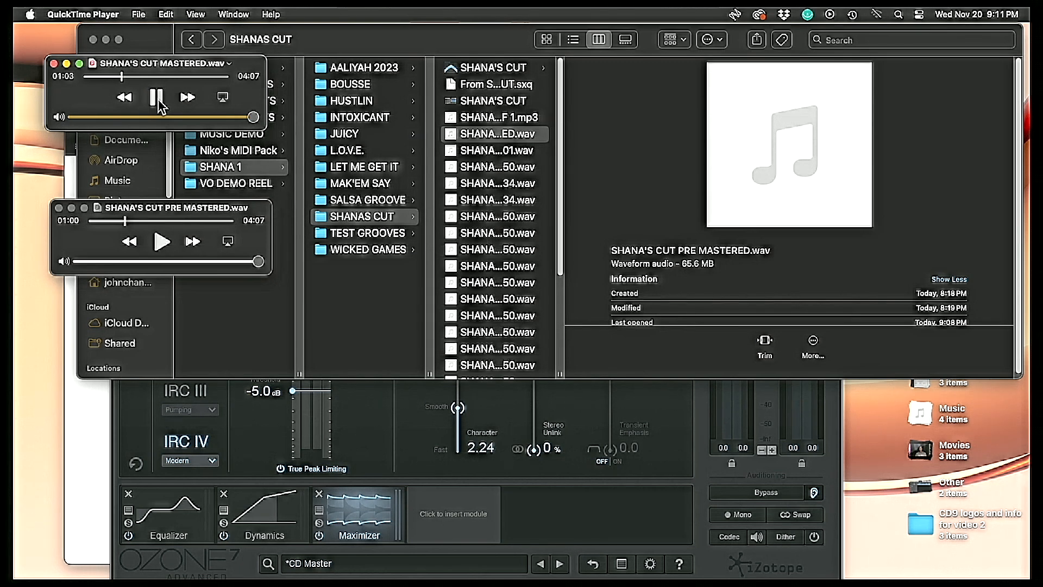
click(157, 98)
click(157, 99)
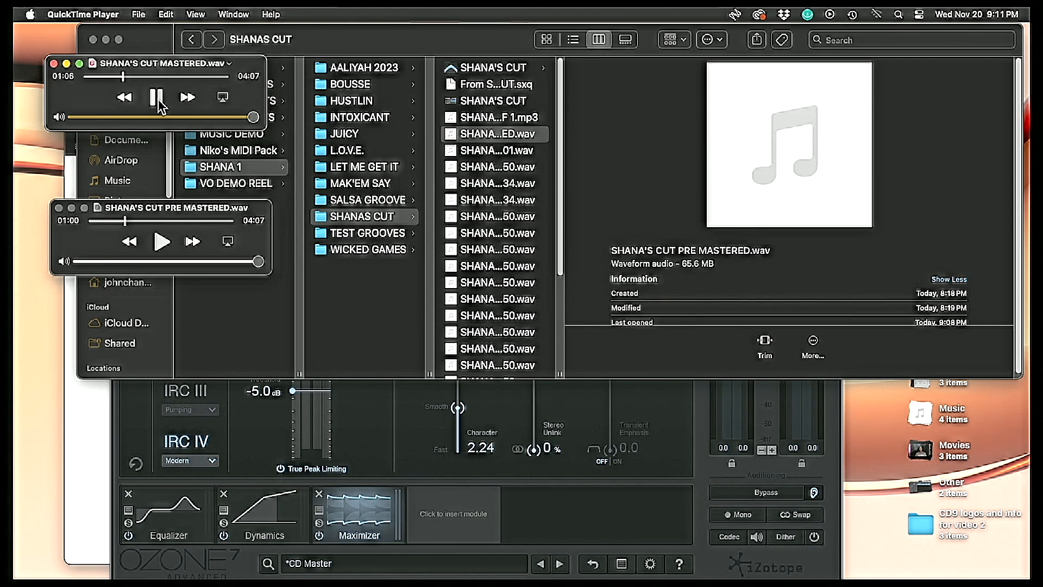